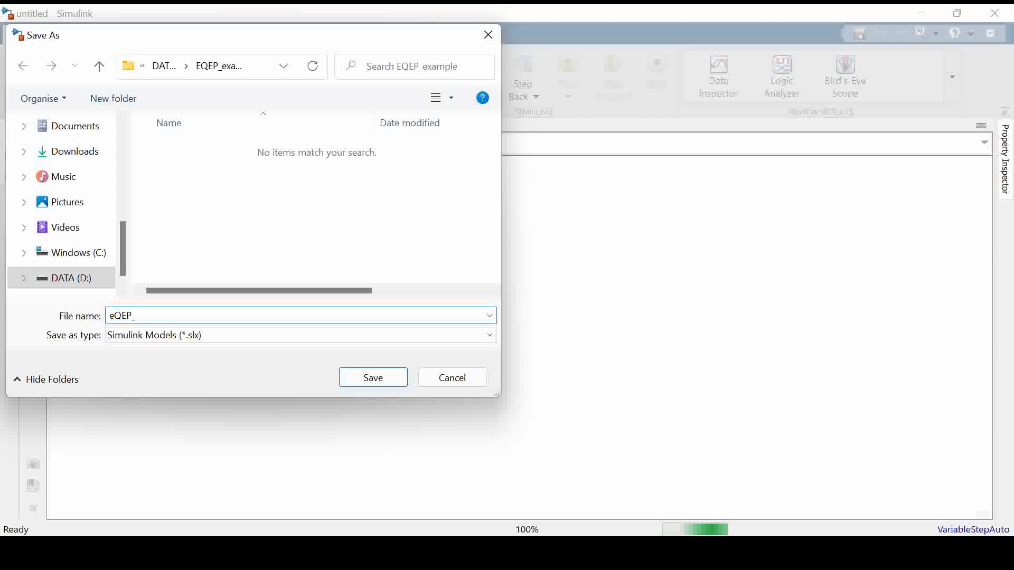
Save the new Simulink model in the EQEP_example folder as eQEP_Position_event
{"action": "type", "text": "Posi"}
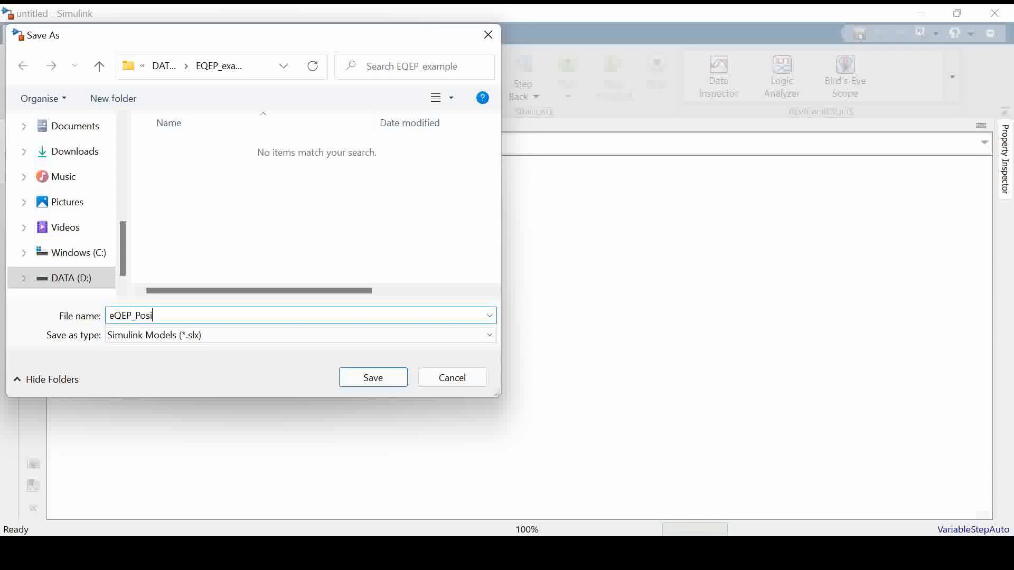
{"action": "type", "text": "tion_event"}
{"action": "left_click", "coordinate": [370, 377]}
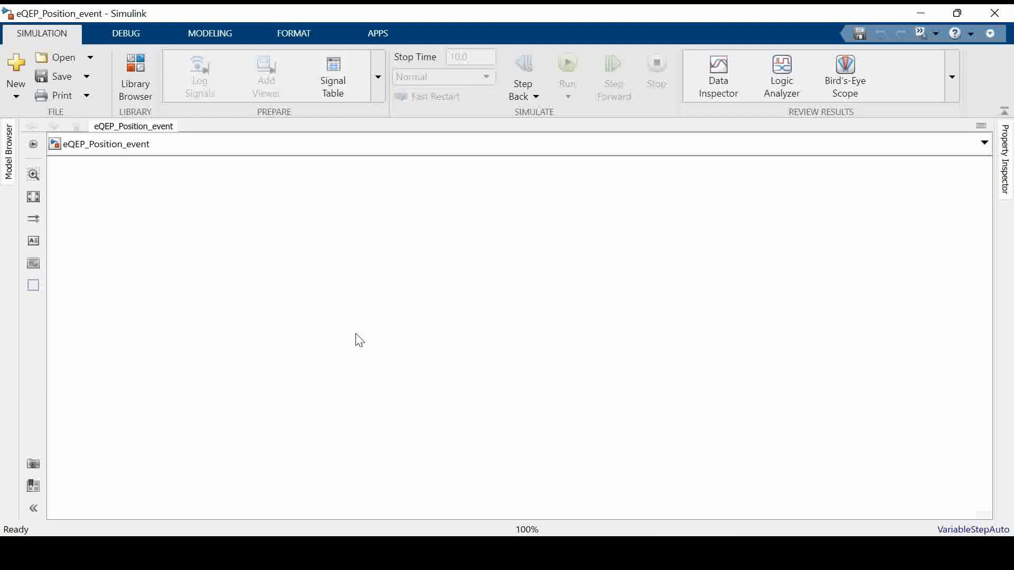
Add an eQEP block from the Texas Instruments C2000 support package's C2806x library to the eQEP_Position_event model
{"action": "left_click", "coordinate": [145, 71]}
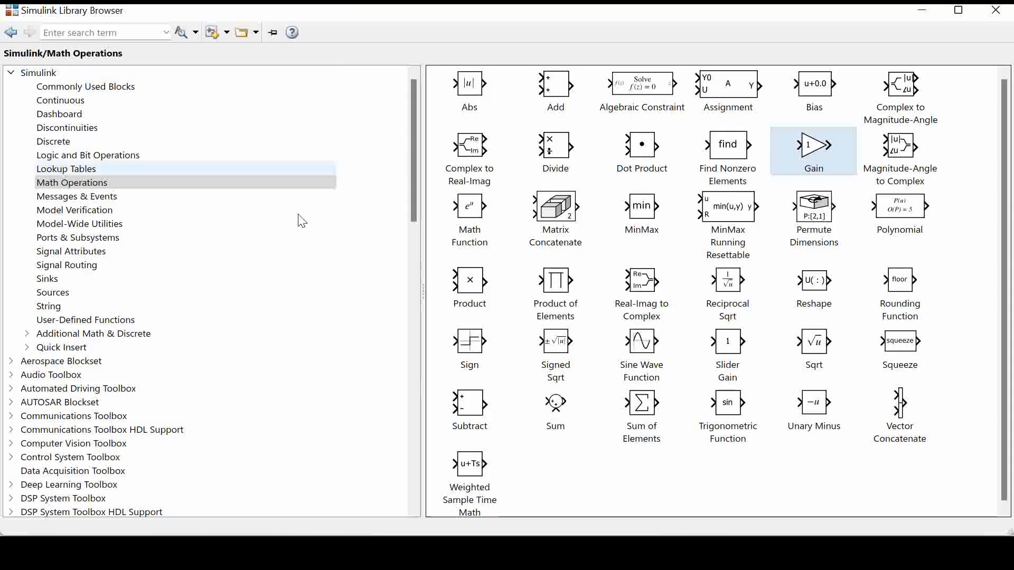
{"action": "scroll", "coordinate": [185, 338], "scroll_direction": "down", "scroll_amount": 9}
{"action": "scroll", "coordinate": [172, 344], "scroll_direction": "down", "scroll_amount": 1}
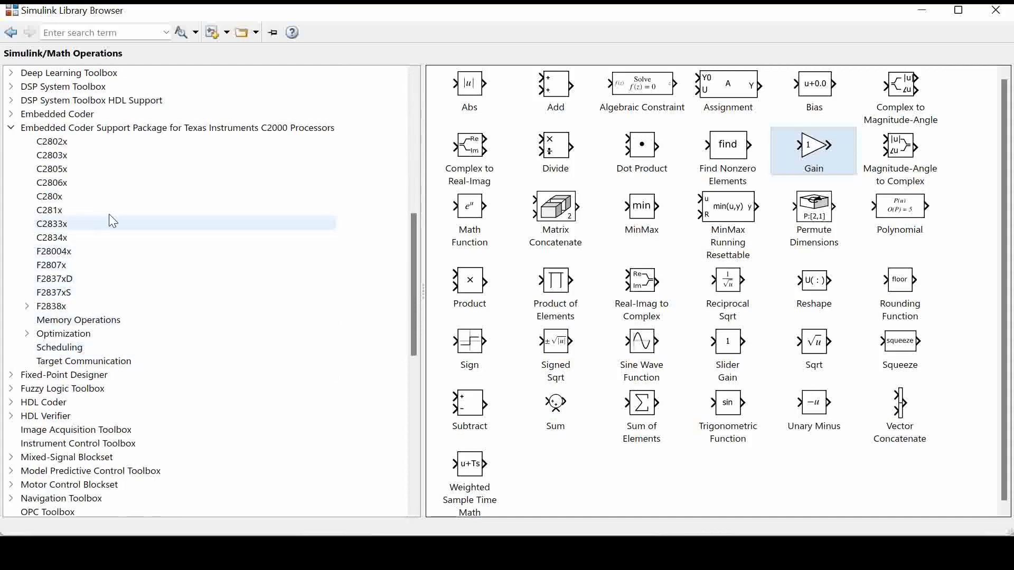
{"action": "left_click", "coordinate": [104, 184]}
{"action": "left_click", "coordinate": [703, 232]}
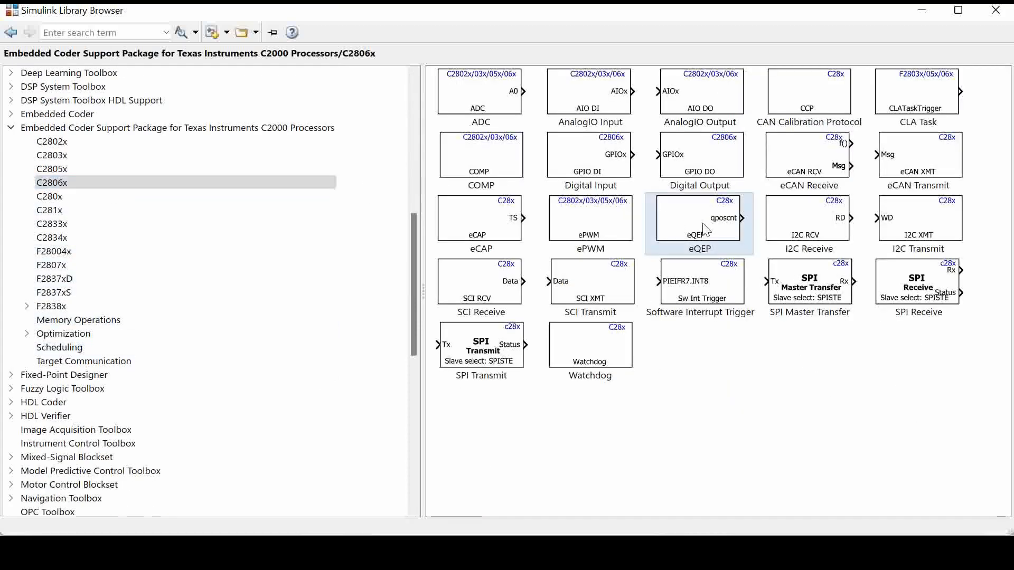
{"action": "right_click", "coordinate": [696, 231]}
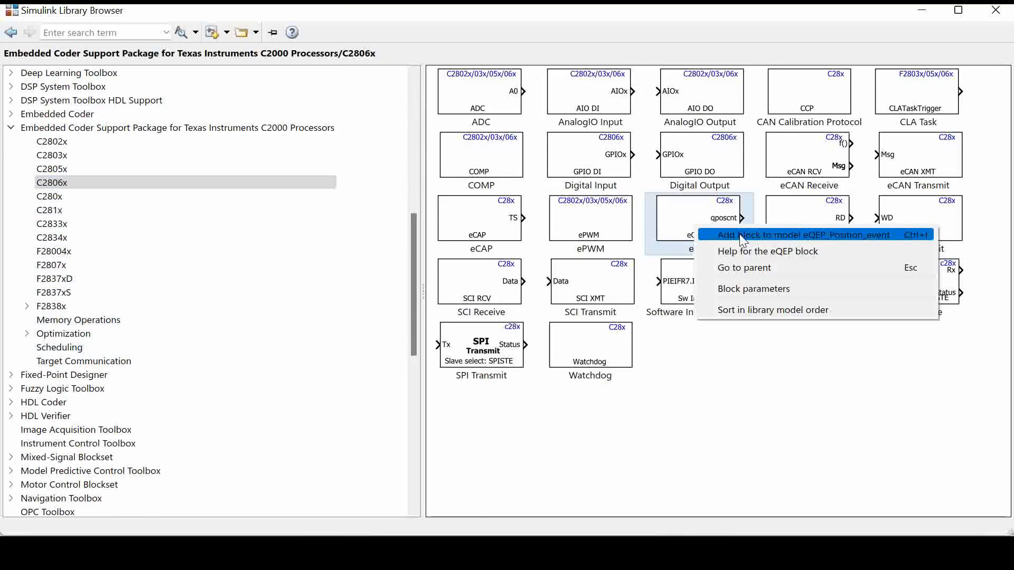
{"action": "left_click", "coordinate": [744, 236]}
Add a Scope block from the Sinks library and a Gain block from the Math Operations library, then return to the model
{"action": "scroll", "coordinate": [224, 227], "scroll_direction": "up", "scroll_amount": 10}
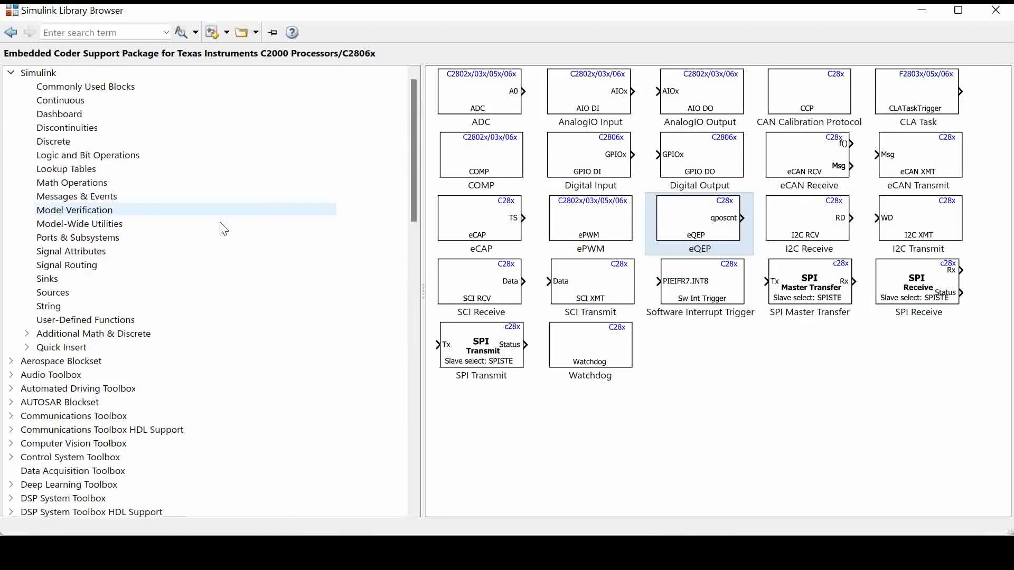
{"action": "left_click", "coordinate": [103, 279]}
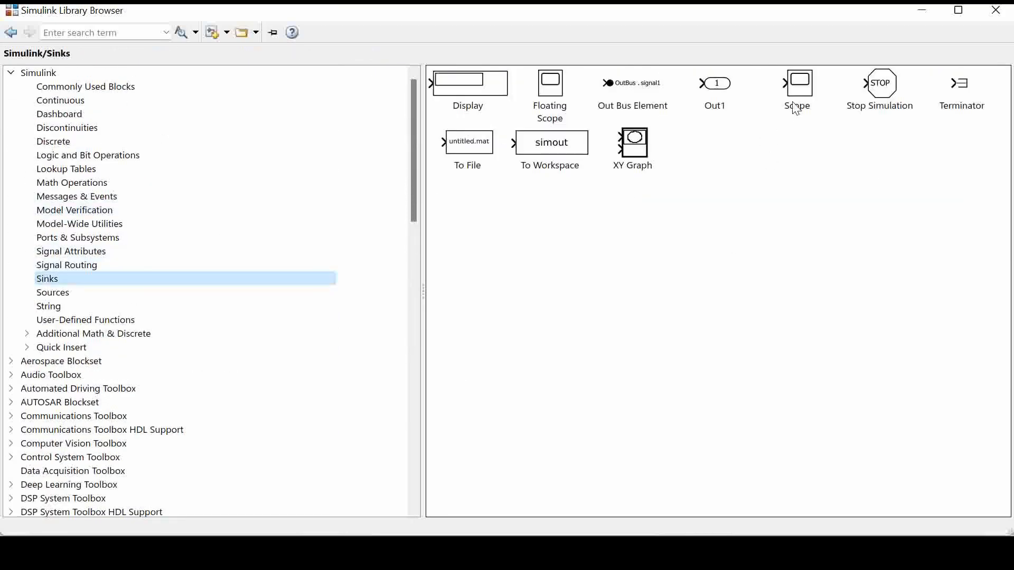
{"action": "right_click", "coordinate": [796, 109]}
{"action": "left_click", "coordinate": [797, 105]}
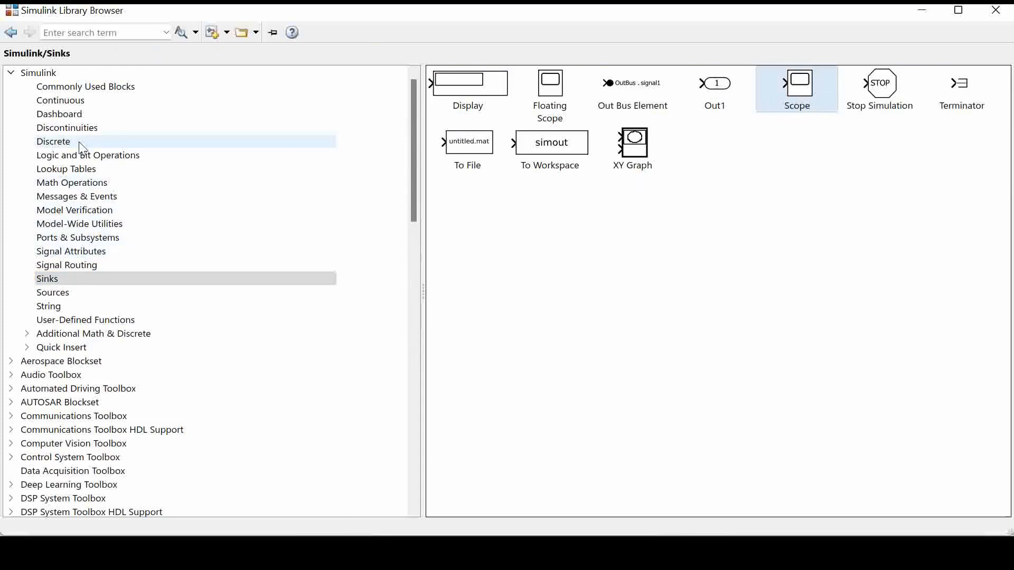
{"action": "left_click", "coordinate": [80, 183]}
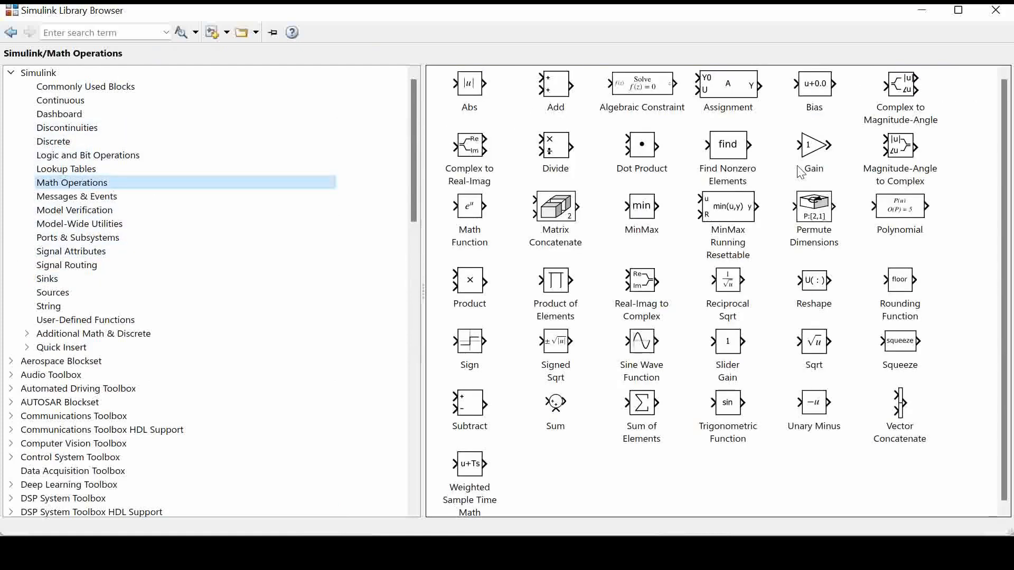
{"action": "right_click", "coordinate": [800, 154]}
{"action": "key", "text": "Escape"}
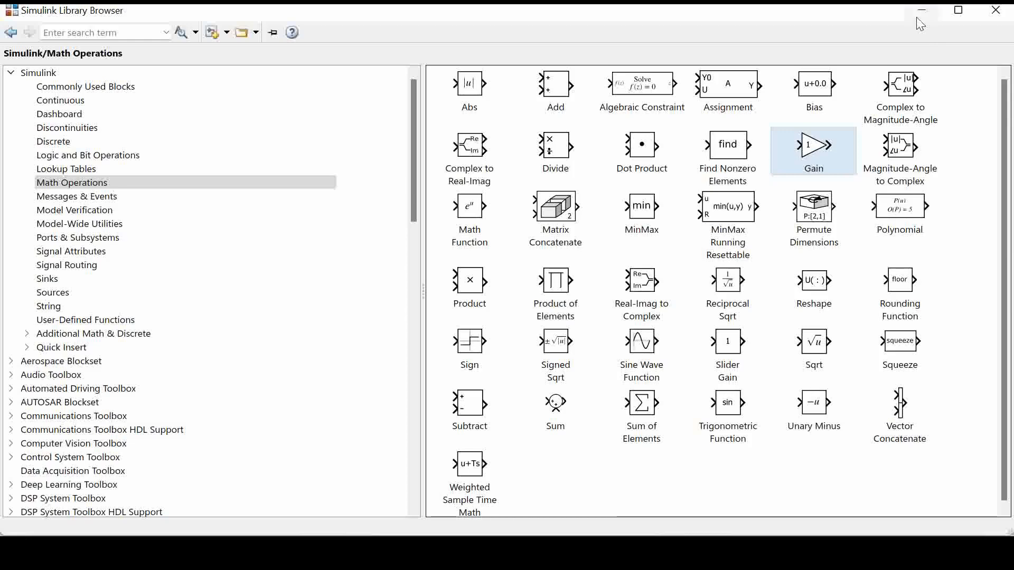
{"action": "left_click", "coordinate": [921, 19]}
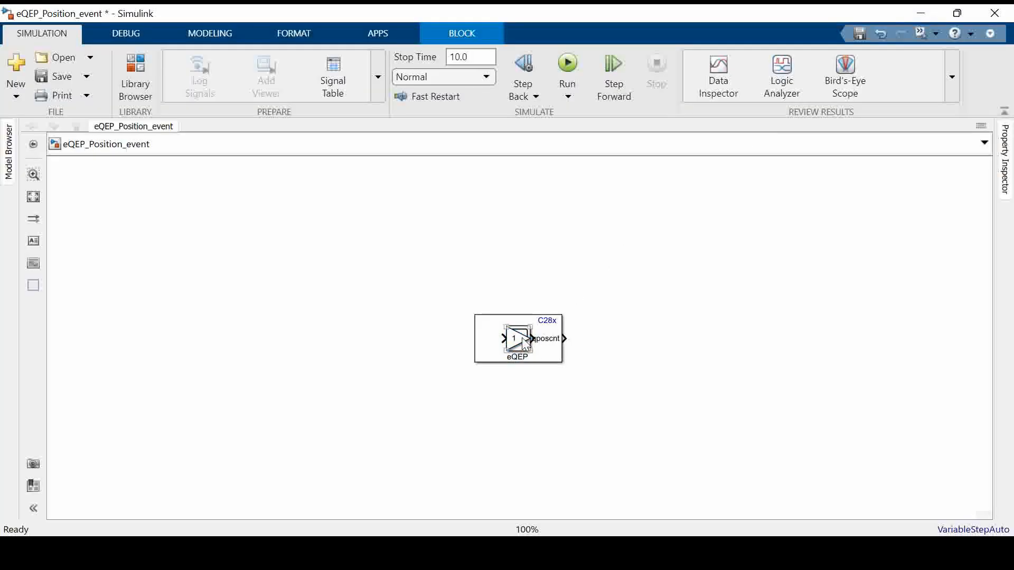
Spread out the stacked blocks and duplicate the Gain, making a row of eQEP, three Gain blocks and Scope
{"action": "left_click_drag", "start_coordinate": [570, 341], "coordinate": [646, 341]}
{"action": "left_click_drag", "start_coordinate": [525, 342], "coordinate": [739, 342]}
{"action": "mouse_move", "coordinate": [530, 338]}
{"action": "left_mouse_down"}
{"action": "mouse_move", "coordinate": [473, 337]}
{"action": "mouse_move", "coordinate": [735, 336]}
{"action": "mouse_move", "coordinate": [669, 341]}
{"action": "left_mouse_up"}
{"action": "left_click_drag", "start_coordinate": [578, 344], "coordinate": [626, 349]}
{"action": "left_click", "coordinate": [595, 348]}
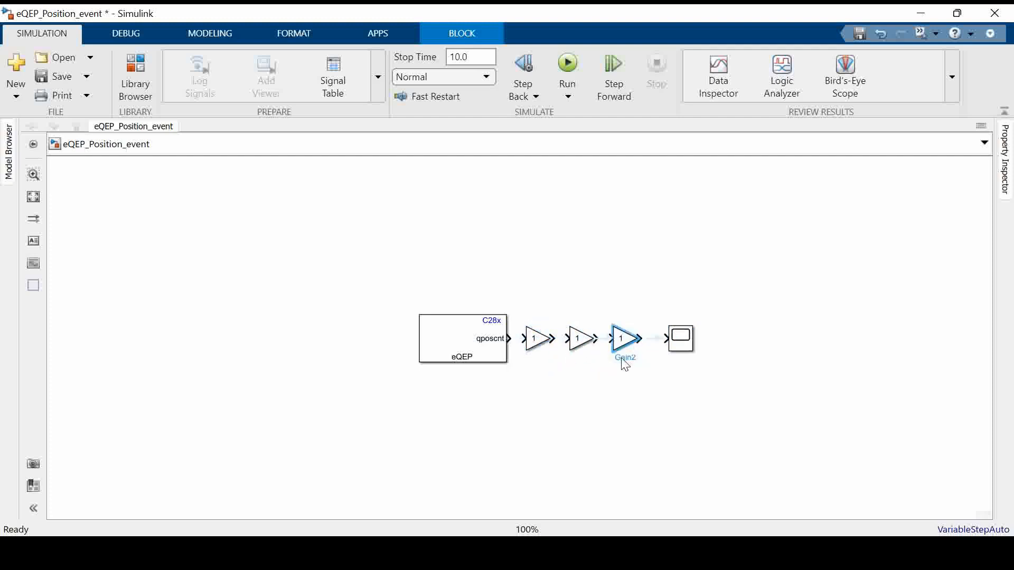
Set the eQEP block's sample time to 0.01, keeping module eQEP1 and the Quadrature-count position counter mode
{"action": "double_click", "coordinate": [472, 346]}
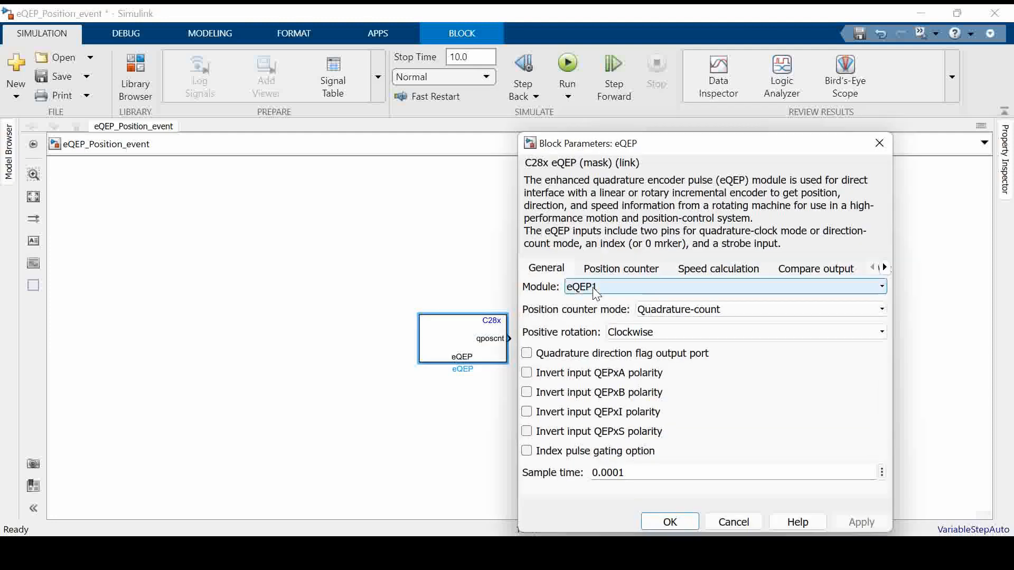
{"action": "left_click_drag", "start_coordinate": [651, 154], "coordinate": [293, 103]}
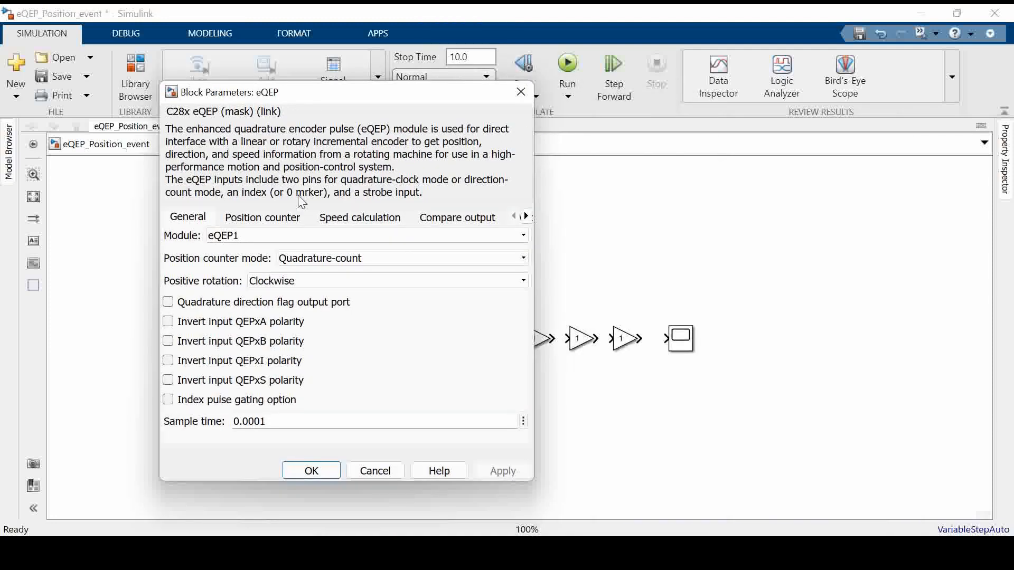
{"action": "left_click", "coordinate": [332, 264]}
{"action": "left_click", "coordinate": [323, 259]}
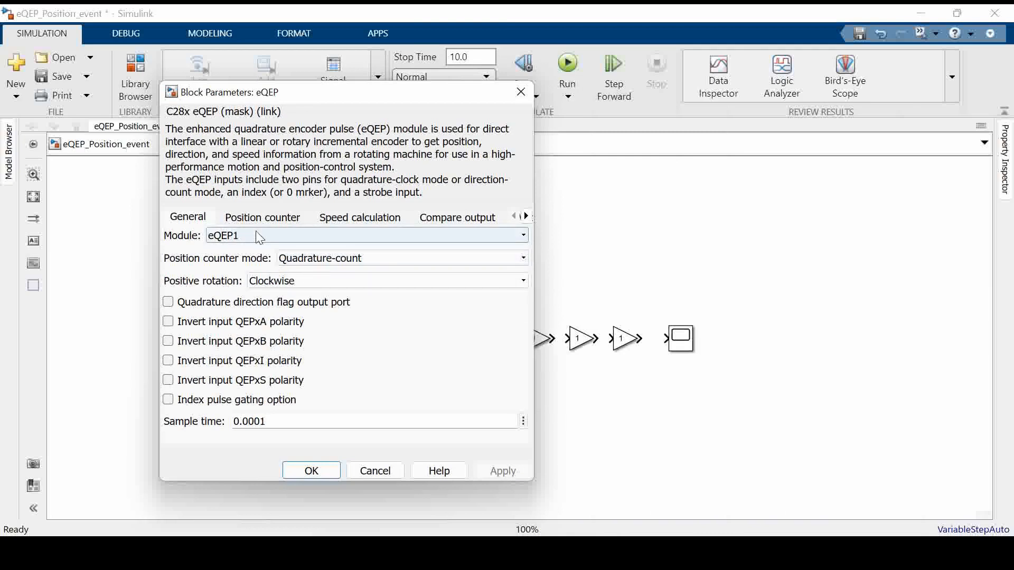
{"action": "left_click_drag", "start_coordinate": [234, 422], "coordinate": [260, 421]}
{"action": "left_click", "coordinate": [260, 422]}
{"action": "key", "text": "BackSpace"}
{"action": "key", "text": "BackSpace"}
Disable the eQEP block's position counter output and set the position counter reset mode to Reset on the maximum position
{"action": "left_click", "coordinate": [255, 219]}
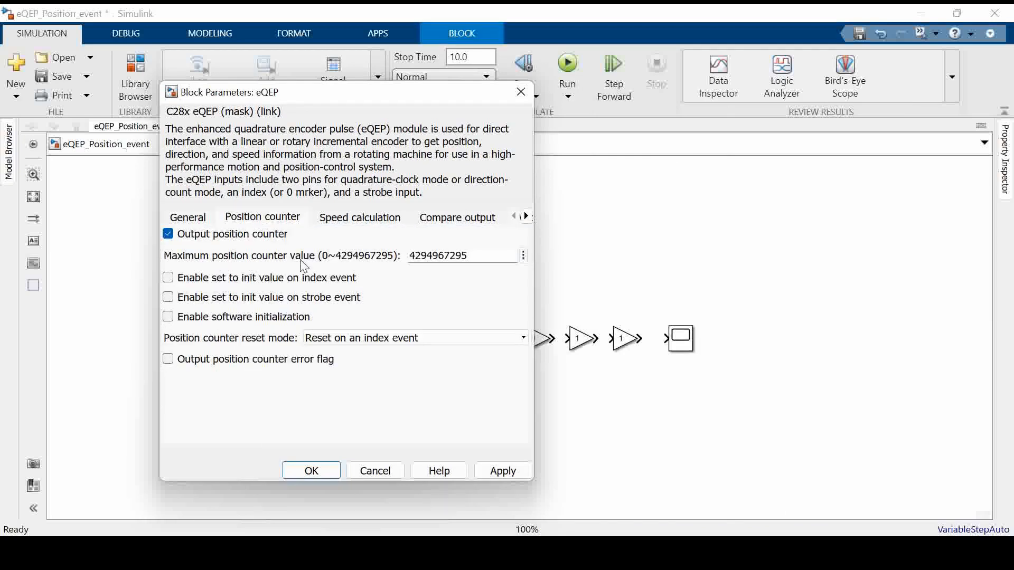
{"action": "left_click", "coordinate": [168, 234]}
{"action": "left_click", "coordinate": [402, 338]}
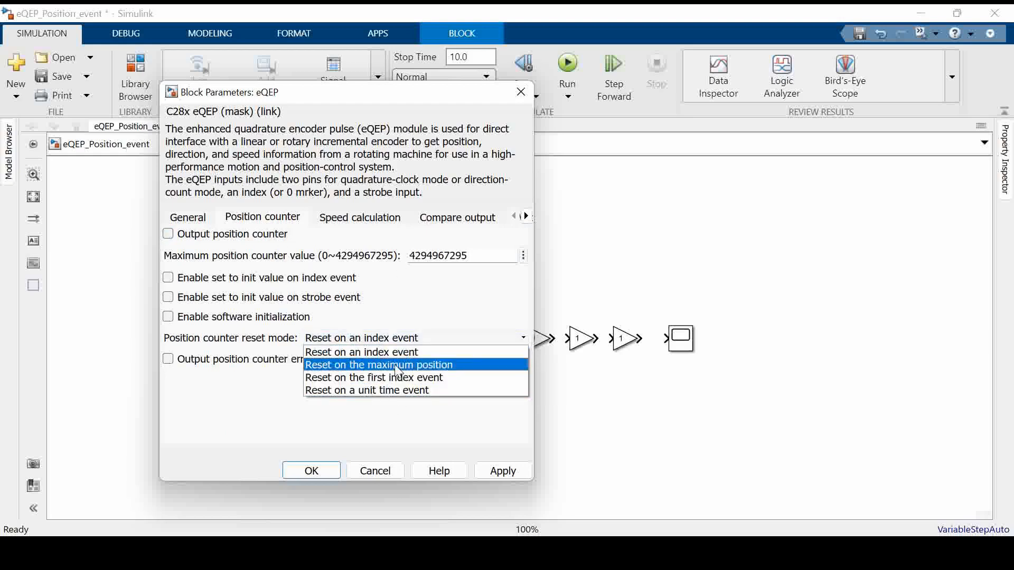
{"action": "left_click", "coordinate": [394, 364]}
Enable eQEP capture with the capture period timer output, a capture timer prescaler of 128 and a unit position event prescaler of 1
{"action": "left_click", "coordinate": [386, 222]}
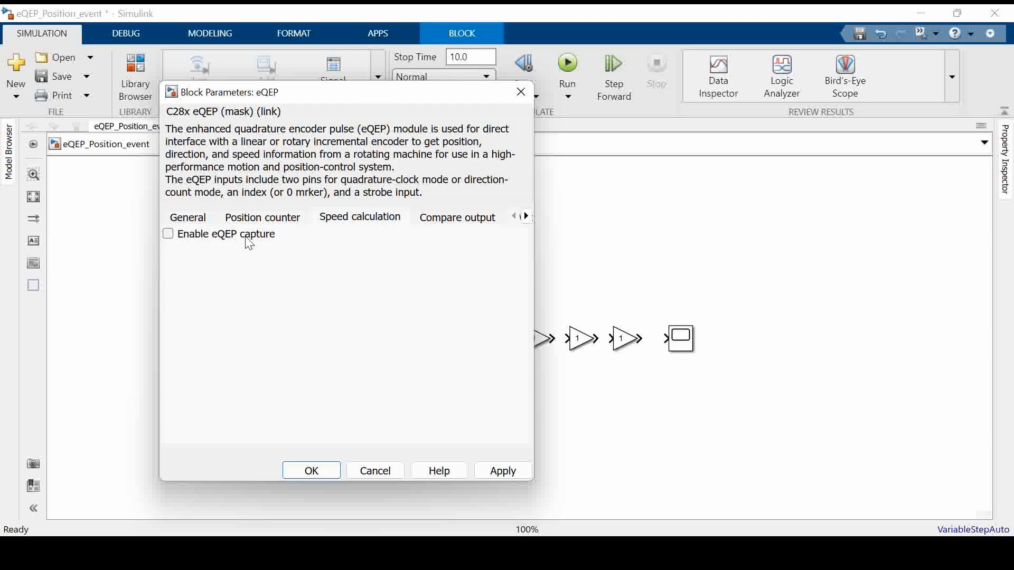
{"action": "left_click", "coordinate": [168, 234]}
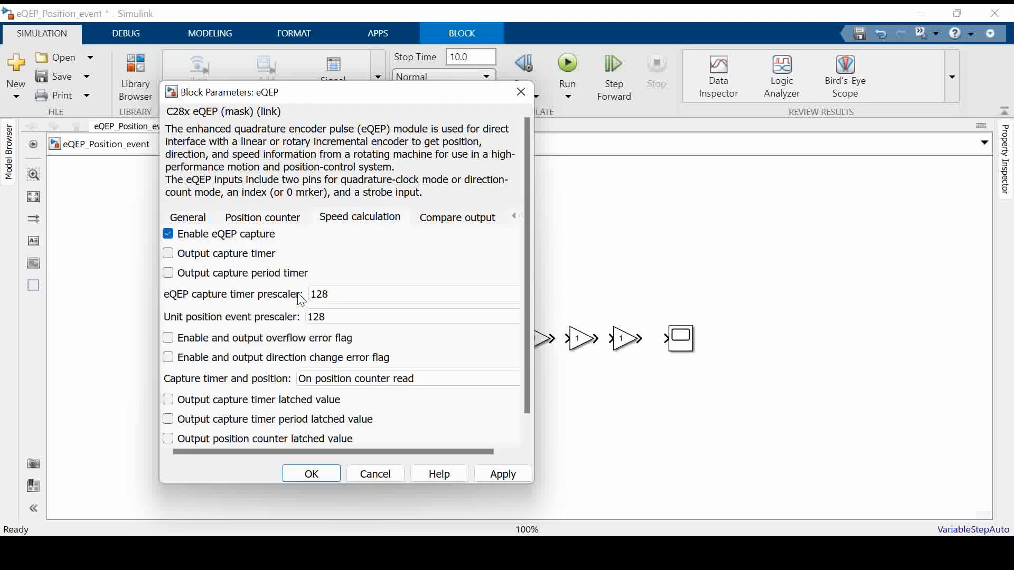
{"action": "left_click", "coordinate": [363, 295]}
{"action": "left_click", "coordinate": [376, 396]}
{"action": "left_click", "coordinate": [359, 317]}
{"action": "left_click", "coordinate": [349, 329]}
{"action": "left_click", "coordinate": [356, 379]}
{"action": "left_click", "coordinate": [347, 391]}
{"action": "left_click", "coordinate": [248, 273]}
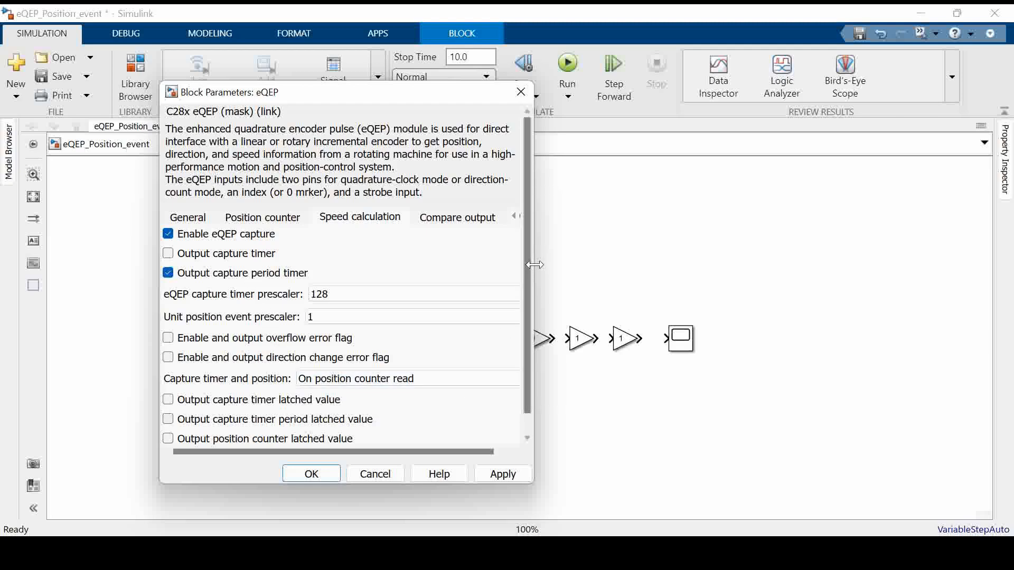
Choose the capture period timer's signal data type, review the speed calculation settings and apply the eQEP block parameters
{"action": "left_click_drag", "start_coordinate": [532, 259], "coordinate": [822, 253]}
{"action": "left_click", "coordinate": [655, 184]}
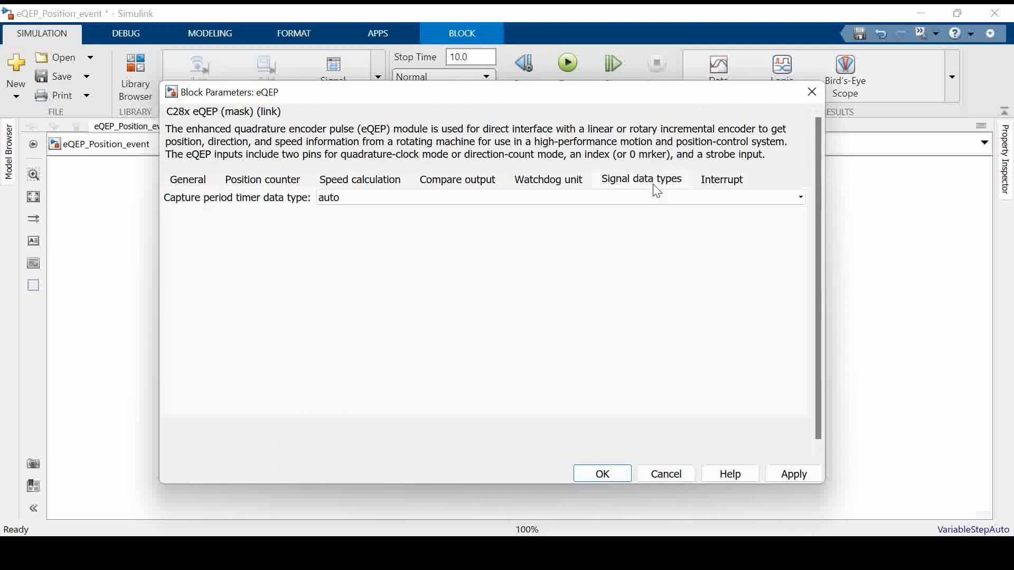
{"action": "left_click", "coordinate": [608, 198]}
{"action": "left_click", "coordinate": [465, 238]}
{"action": "left_click", "coordinate": [361, 180]}
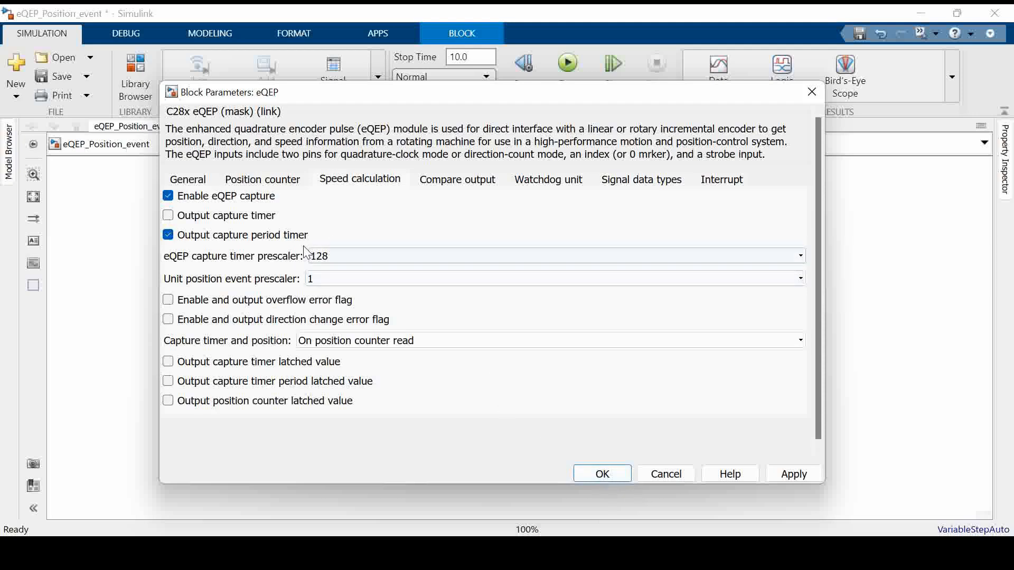
{"action": "left_click", "coordinate": [602, 474]}
Move the eQEP block and the first Gain away from the other blocks and connect the eQEP output to that Gain
{"action": "left_click_drag", "start_coordinate": [459, 336], "coordinate": [403, 334]}
{"action": "left_click_drag", "start_coordinate": [538, 341], "coordinate": [495, 341]}
{"action": "left_click", "coordinate": [476, 339]}
{"action": "left_click", "coordinate": [494, 372]}
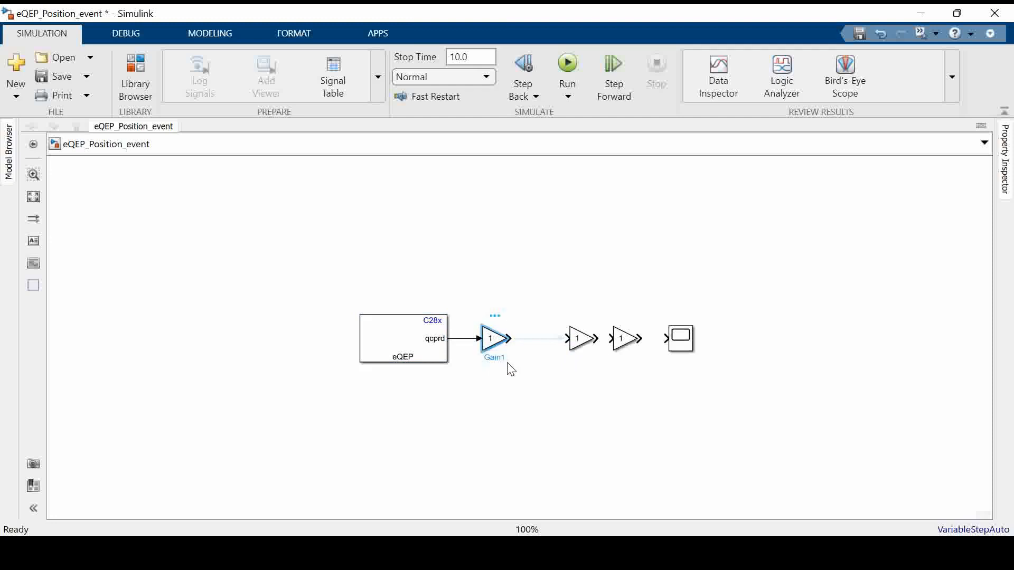
Rename the Gain block connected to the eQEP output as Timer Period
{"action": "left_click", "coordinate": [496, 355]}
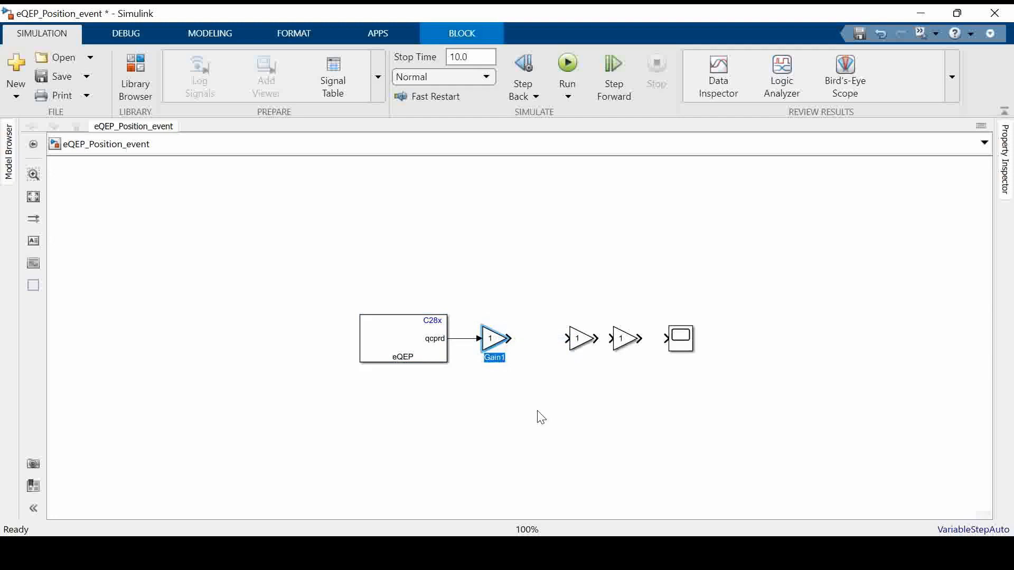
{"action": "key", "text": "BackSpace"}
{"action": "type", "text": "Timer Period"}
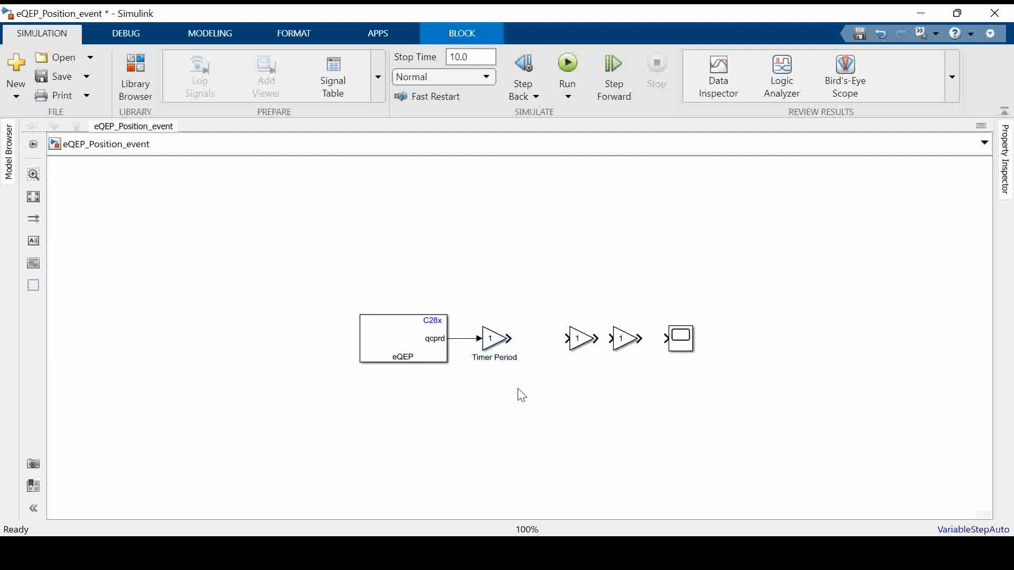
Set the Timer Period block's gain to 1/90e6 and enlarge the block so its value fits inside
{"action": "double_click", "coordinate": [495, 339]}
{"action": "type", "text": "1/90e6"}
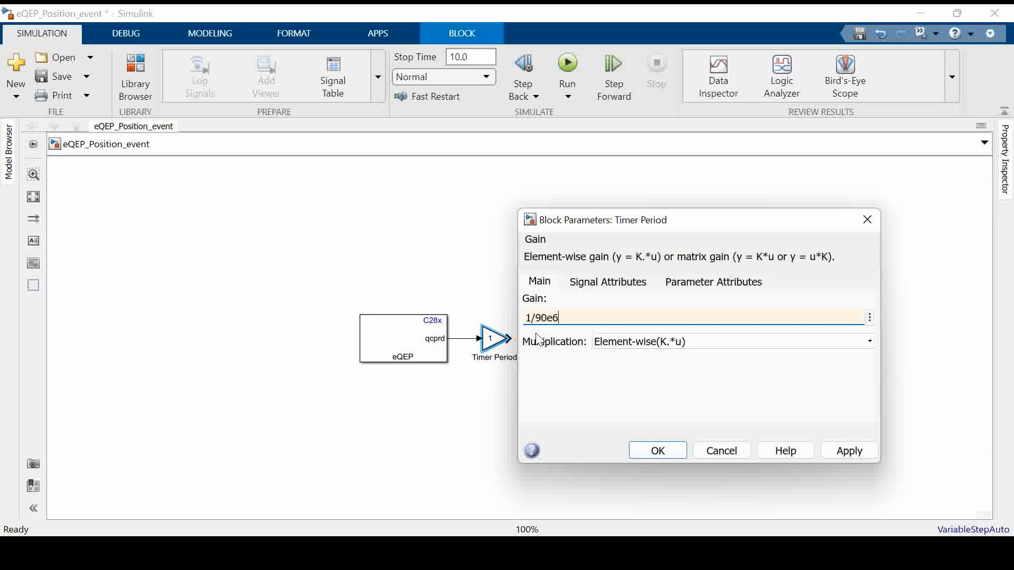
{"action": "key", "text": "Return"}
{"action": "left_click_drag", "start_coordinate": [508, 350], "coordinate": [515, 367]}
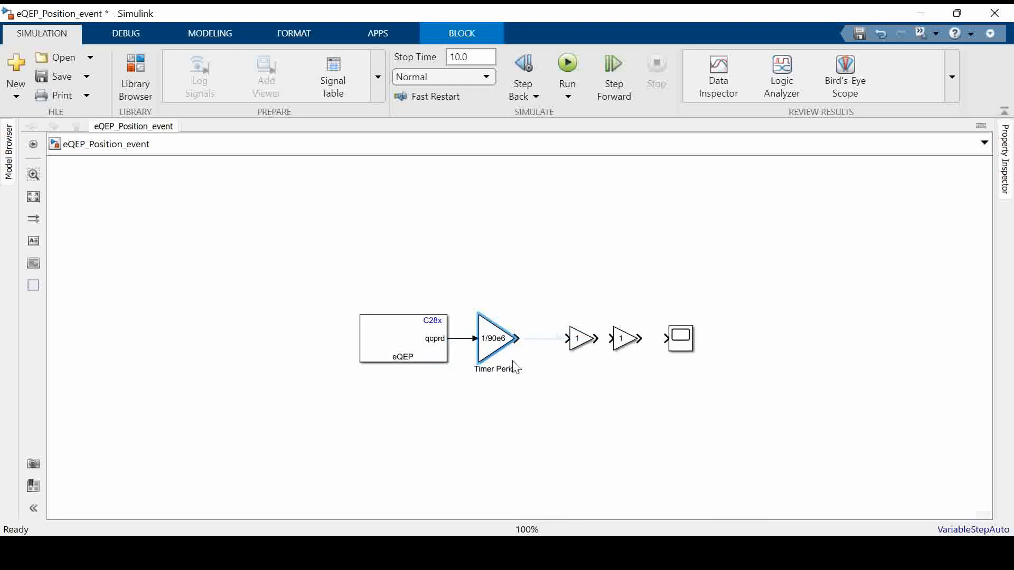
Move the second Gain block closer to Timer Period and set its gain to 128
{"action": "left_click", "coordinate": [595, 346]}
{"action": "left_click_drag", "start_coordinate": [586, 342], "coordinate": [564, 344]}
{"action": "double_click", "coordinate": [563, 344]}
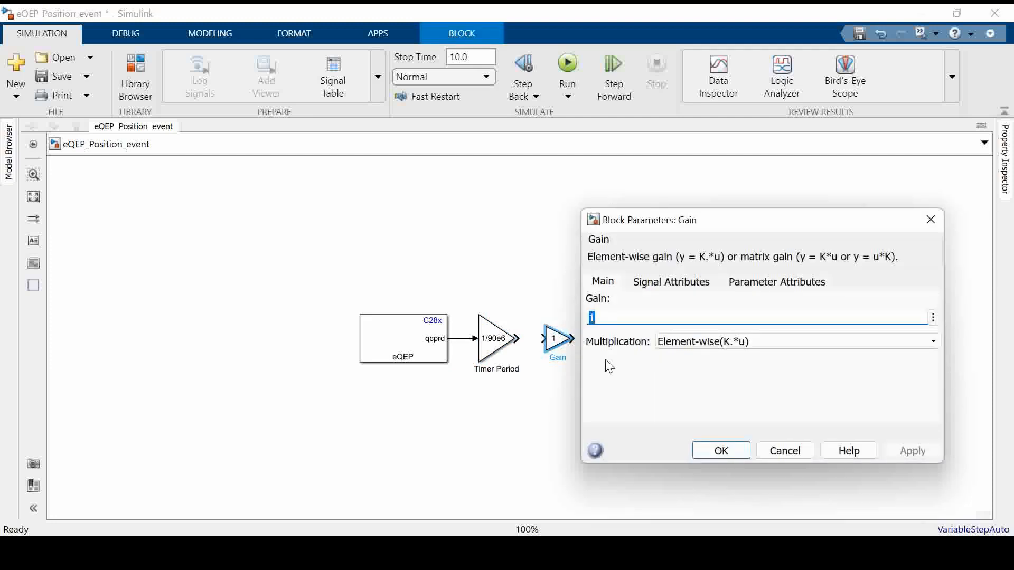
{"action": "type", "text": "1"}
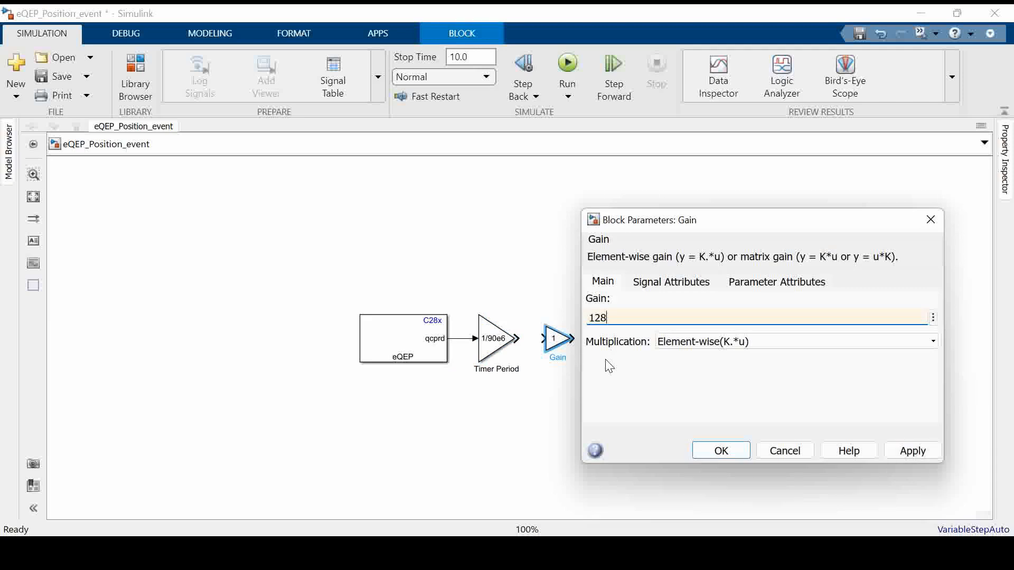
{"action": "key", "text": "Return"}
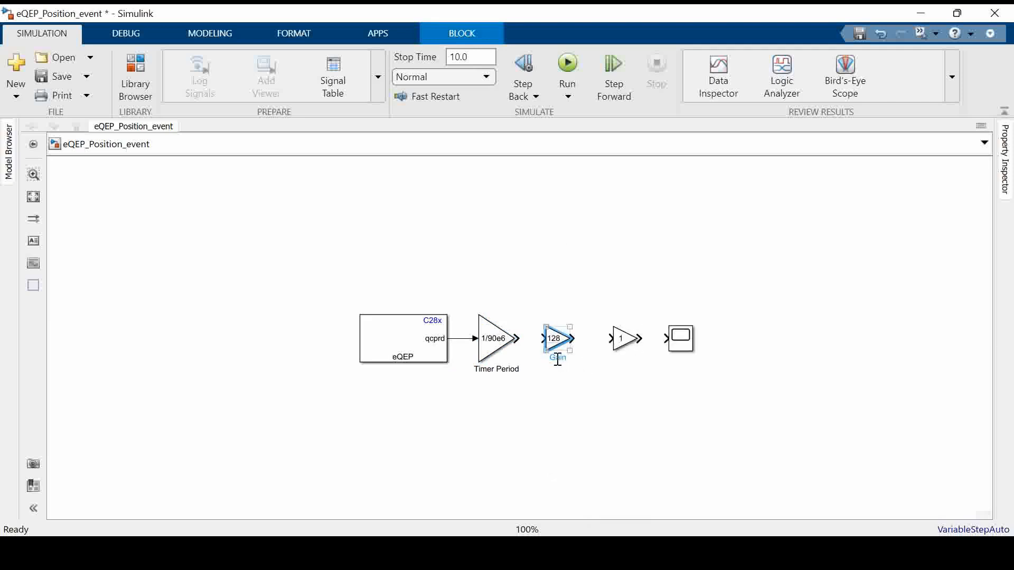
Check the capture timer prescaler in the eQEP block's speed calculation settings and rename the 128 gain block as eCTP
{"action": "double_click", "coordinate": [557, 358]}
{"action": "double_click", "coordinate": [430, 349]}
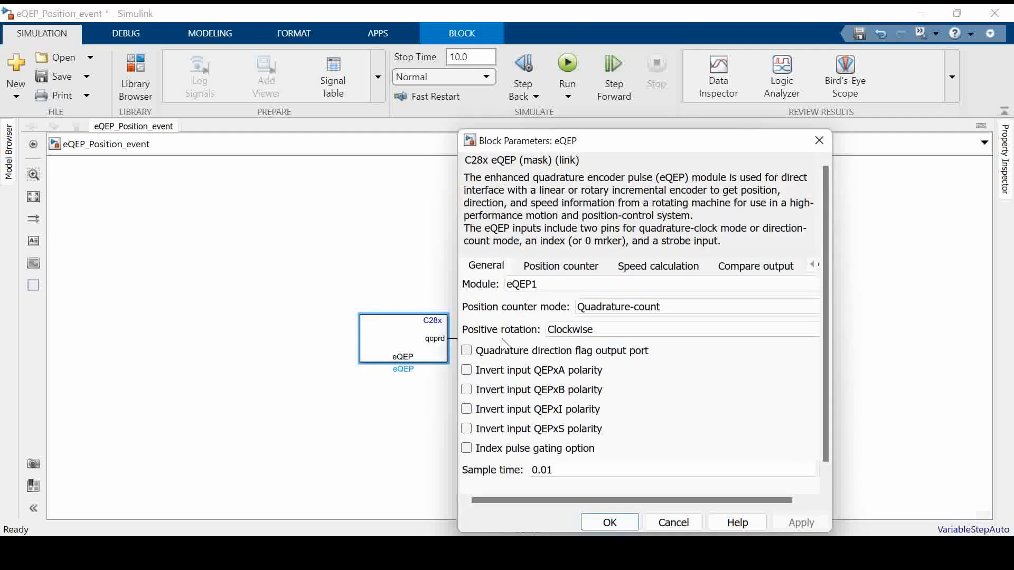
{"action": "left_click", "coordinate": [652, 266]}
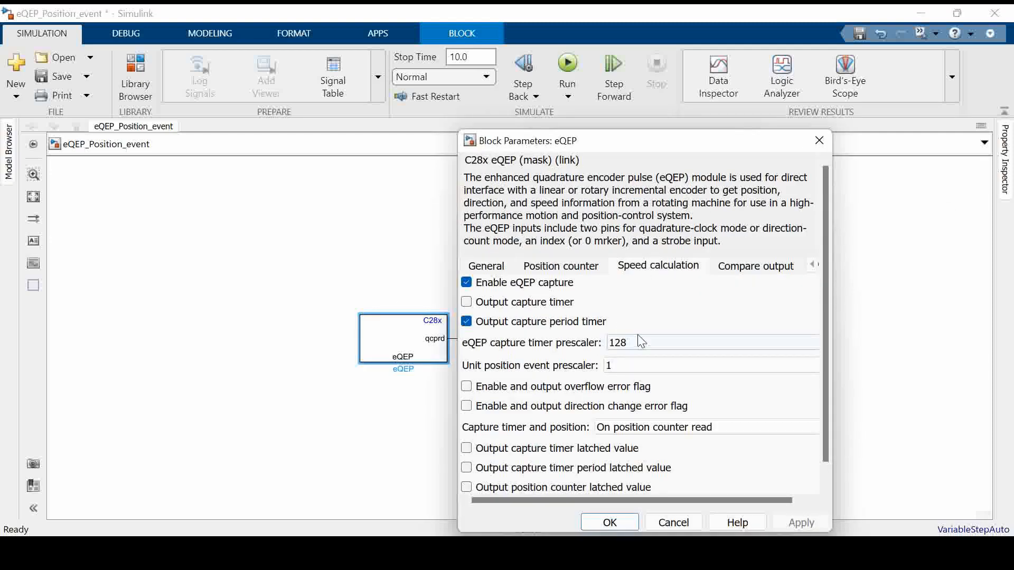
{"action": "left_click", "coordinate": [818, 141]}
{"action": "left_click", "coordinate": [564, 360]}
{"action": "type", "text": "eCTP"}
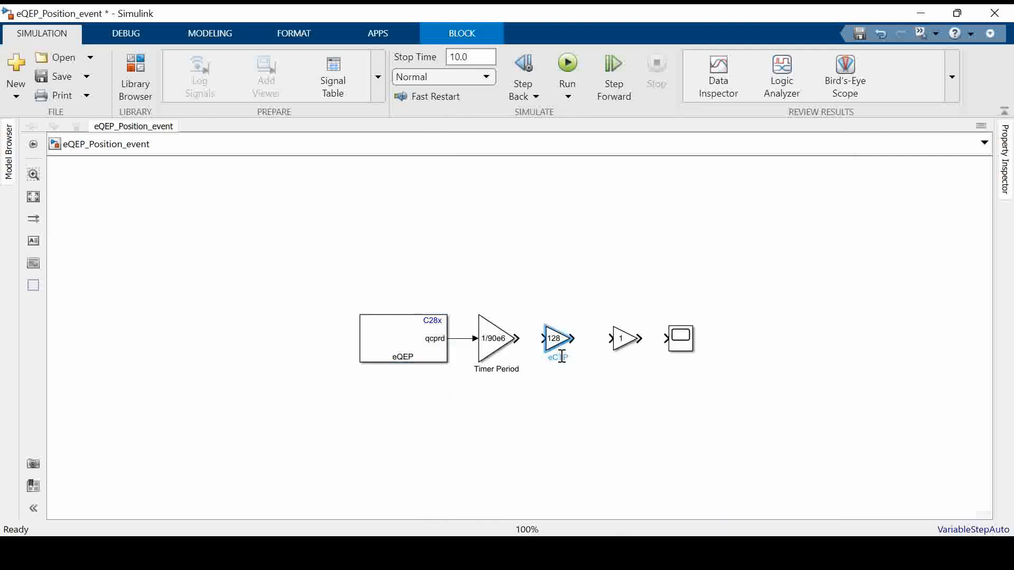
Move the third Gain block next to eCTP and connect Timer Period, eCTP and this block in series
{"action": "left_click", "coordinate": [607, 369]}
{"action": "left_click_drag", "start_coordinate": [612, 350], "coordinate": [518, 339]}
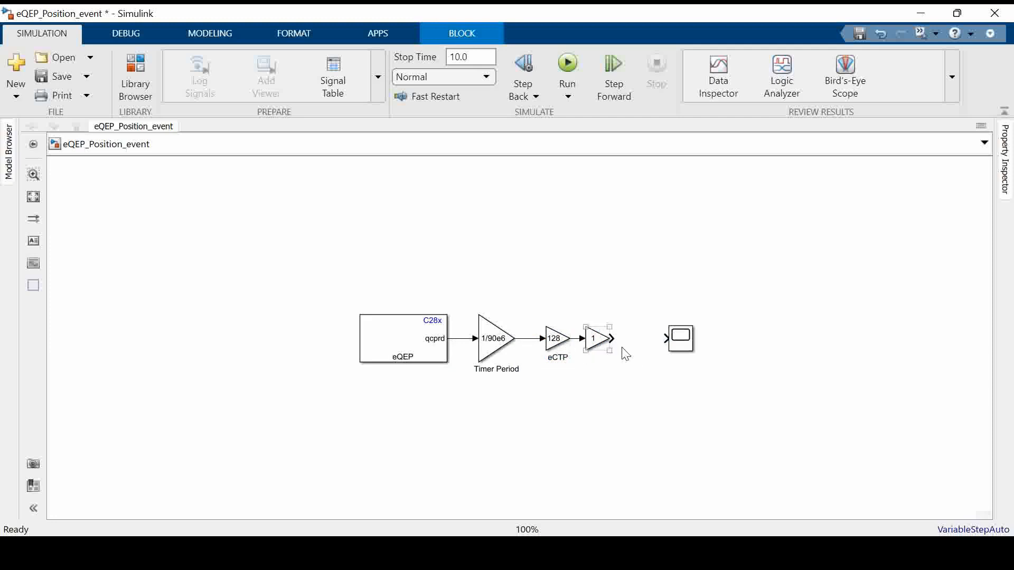
Check the unit position event prescaler in the eQEP block's speed calculation settings and rename the third Gain block as UPEP
{"action": "double_click", "coordinate": [395, 351]}
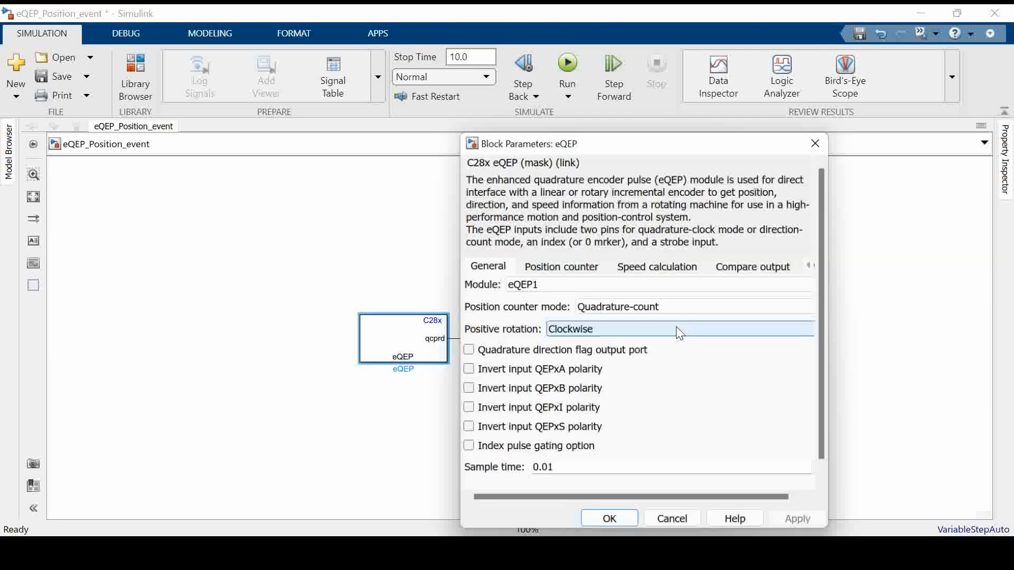
{"action": "left_click", "coordinate": [654, 266]}
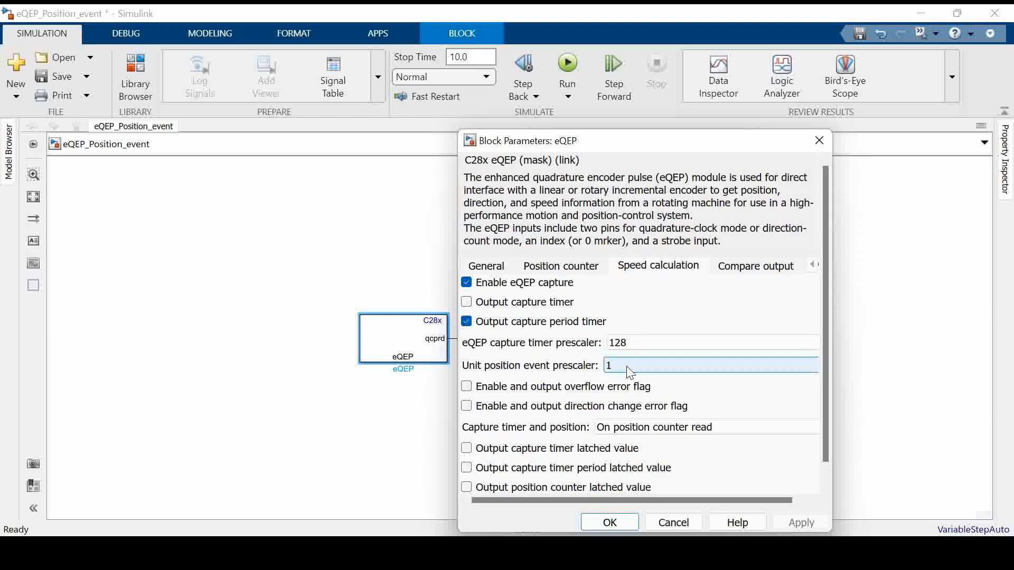
{"action": "left_click", "coordinate": [614, 519]}
{"action": "left_click", "coordinate": [597, 358]}
{"action": "double_click", "coordinate": [598, 358]}
{"action": "type", "text": "UP"}
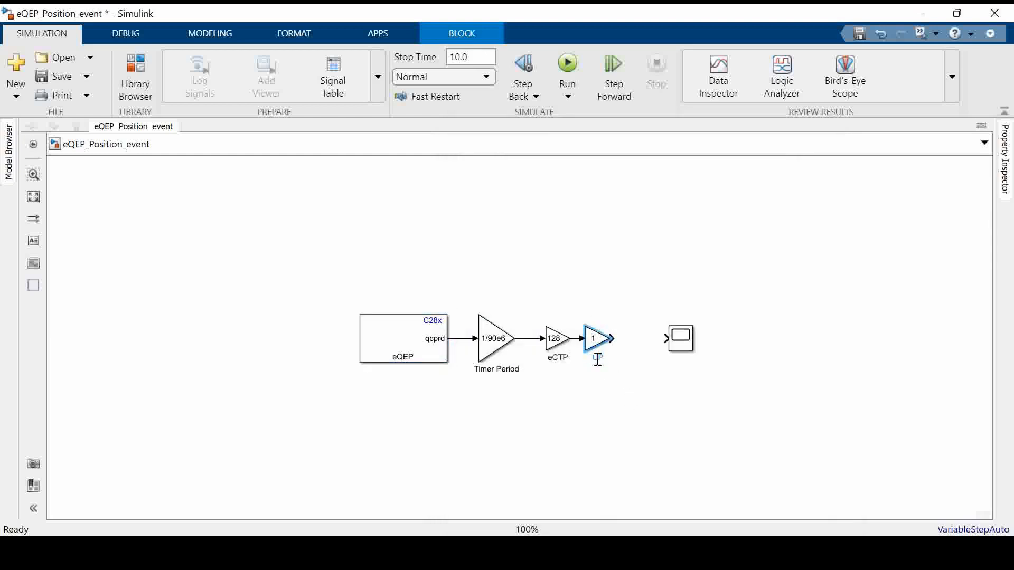
Add a copy of the UPEP gain block wired between UPEP and the Scope, and set its gain to 4
{"action": "left_click", "coordinate": [680, 339]}
{"action": "mouse_move", "coordinate": [667, 338]}
{"action": "left_mouse_down"}
{"action": "mouse_move", "coordinate": [602, 350]}
{"action": "mouse_move", "coordinate": [666, 343]}
{"action": "left_mouse_up"}
{"action": "left_click", "coordinate": [656, 380]}
{"action": "left_click_drag", "start_coordinate": [611, 343], "coordinate": [623, 344]}
{"action": "left_click", "coordinate": [638, 343]}
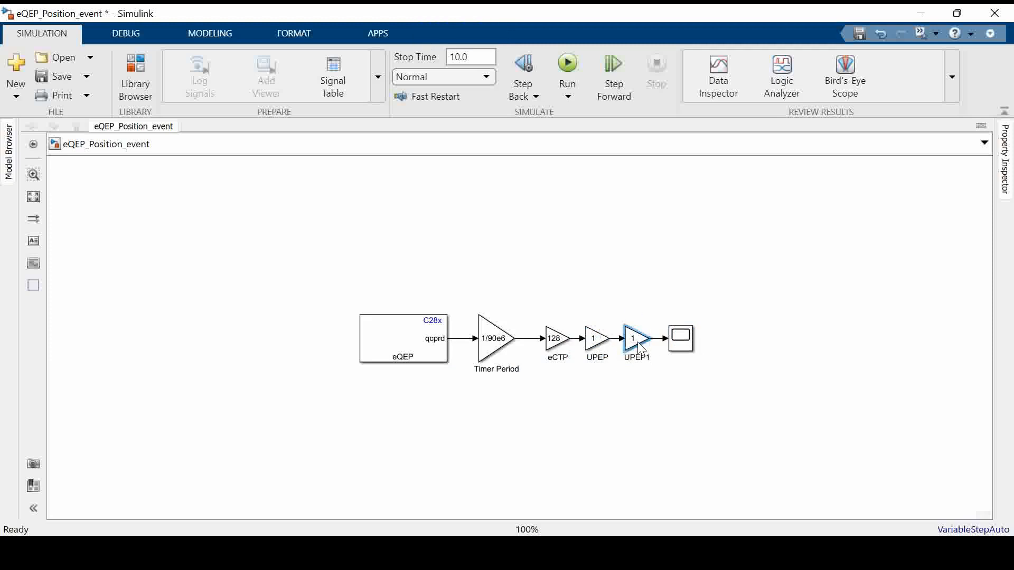
{"action": "double_click", "coordinate": [640, 348]}
{"action": "type", "text": "4"}
{"action": "left_click", "coordinate": [484, 452]}
Check the position counter mode in the eQEP block's general settings and rename the gain block with value 4 as QC
{"action": "left_click", "coordinate": [417, 342]}
{"action": "double_click", "coordinate": [419, 343]}
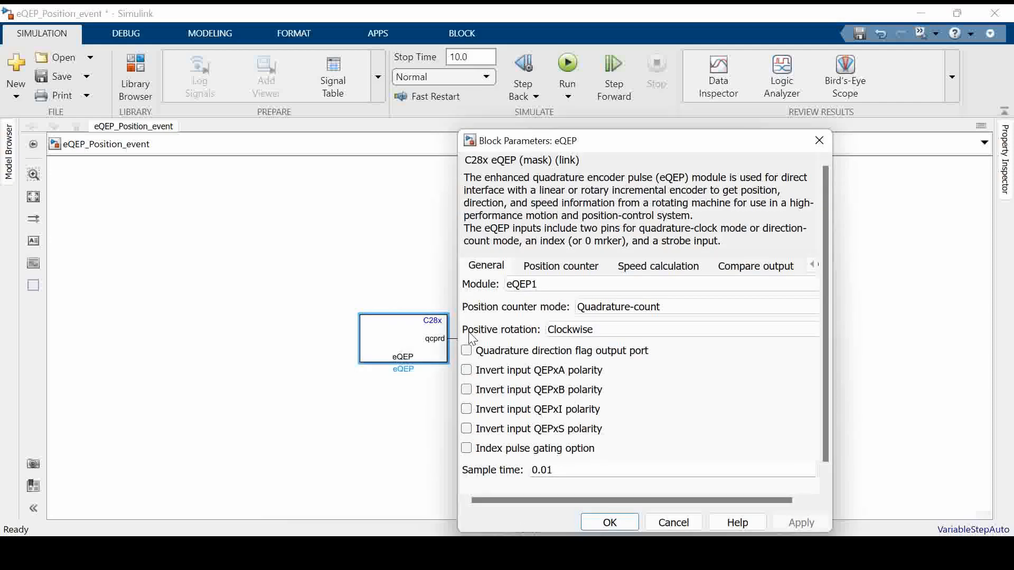
{"action": "left_click", "coordinate": [637, 308]}
{"action": "left_click", "coordinate": [638, 310]}
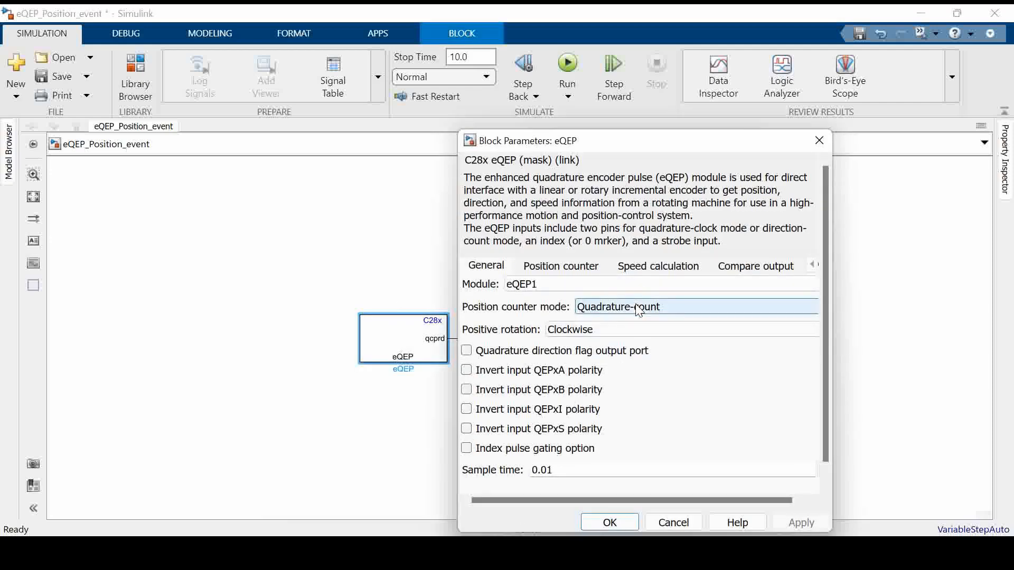
{"action": "left_click", "coordinate": [617, 517]}
{"action": "left_click", "coordinate": [635, 339]}
{"action": "double_click", "coordinate": [637, 358]}
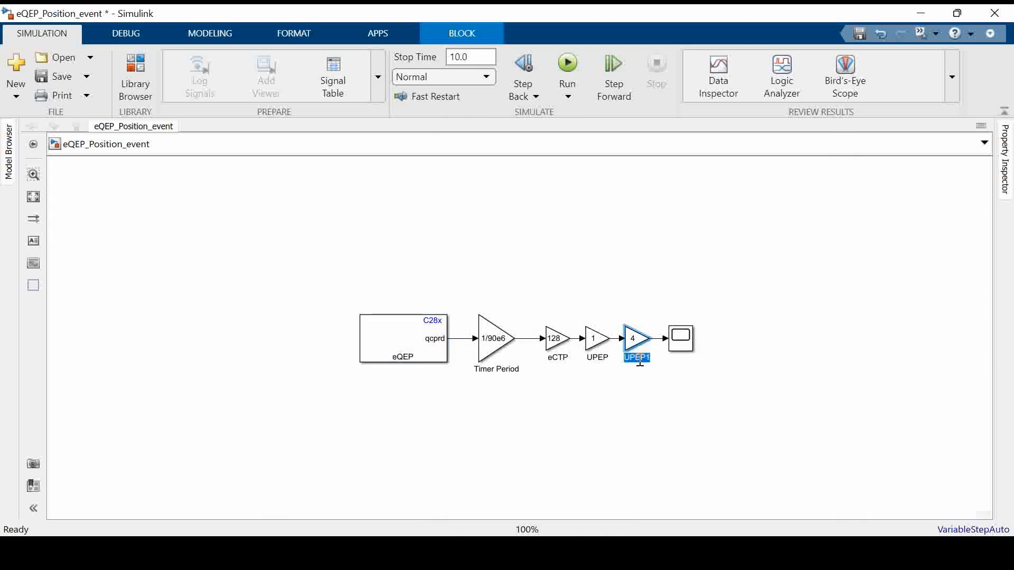
{"action": "type", "text": "QC"}
{"action": "left_click", "coordinate": [666, 389]}
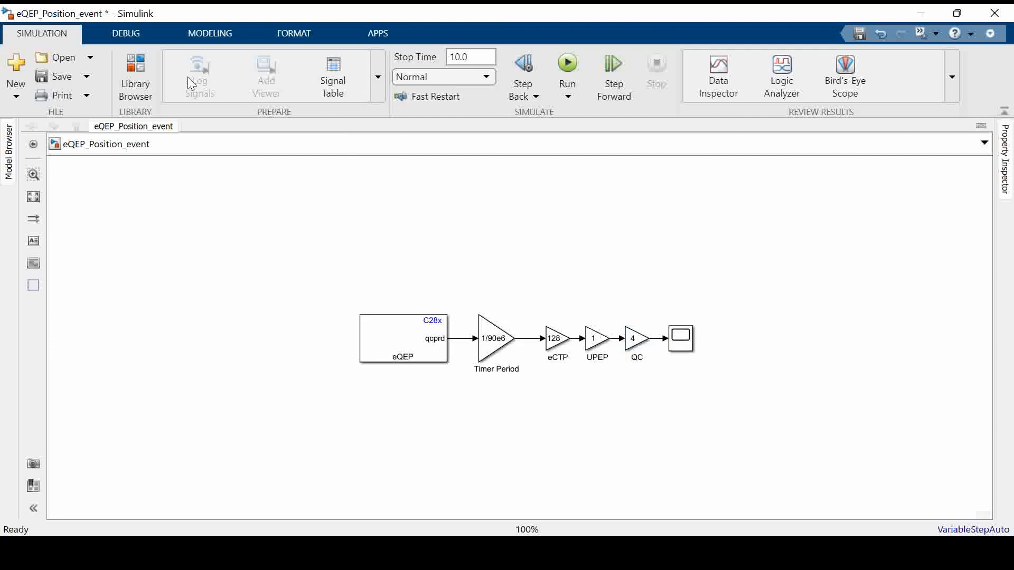
Set the model's hardware board to TI Piccolo F28069M LaunchPad in the configuration parameters
{"action": "left_click", "coordinate": [230, 31]}
{"action": "left_click", "coordinate": [414, 86]}
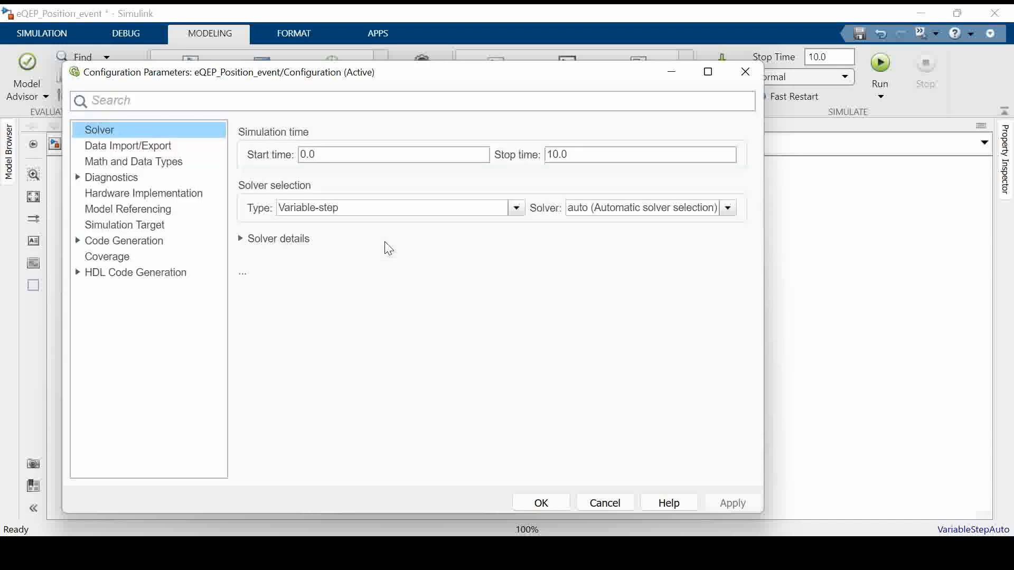
{"action": "left_click", "coordinate": [194, 193]}
{"action": "left_click", "coordinate": [473, 132]}
{"action": "scroll", "coordinate": [469, 364], "scroll_direction": "down", "scroll_amount": 4}
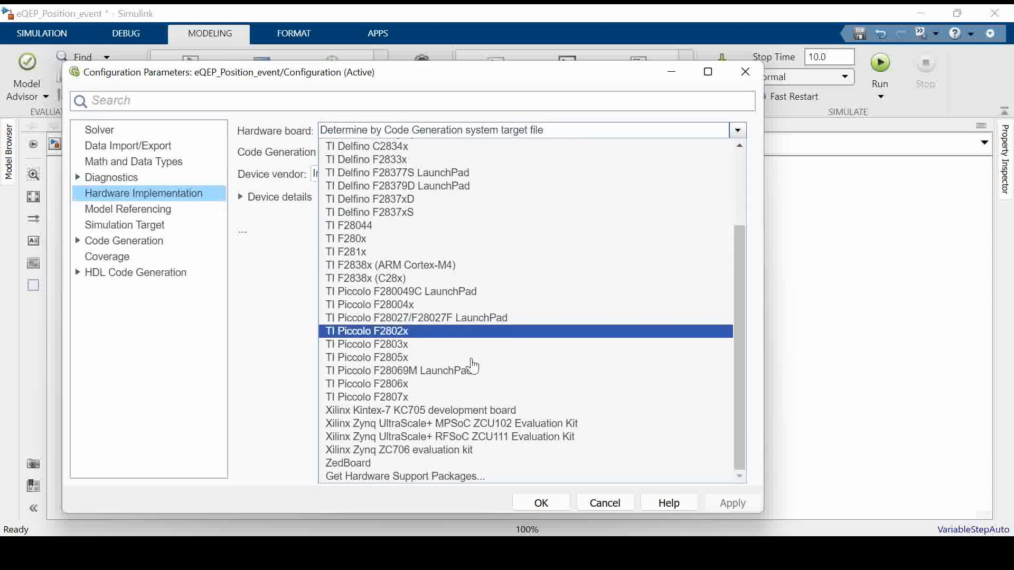
{"action": "left_click", "coordinate": [464, 370]}
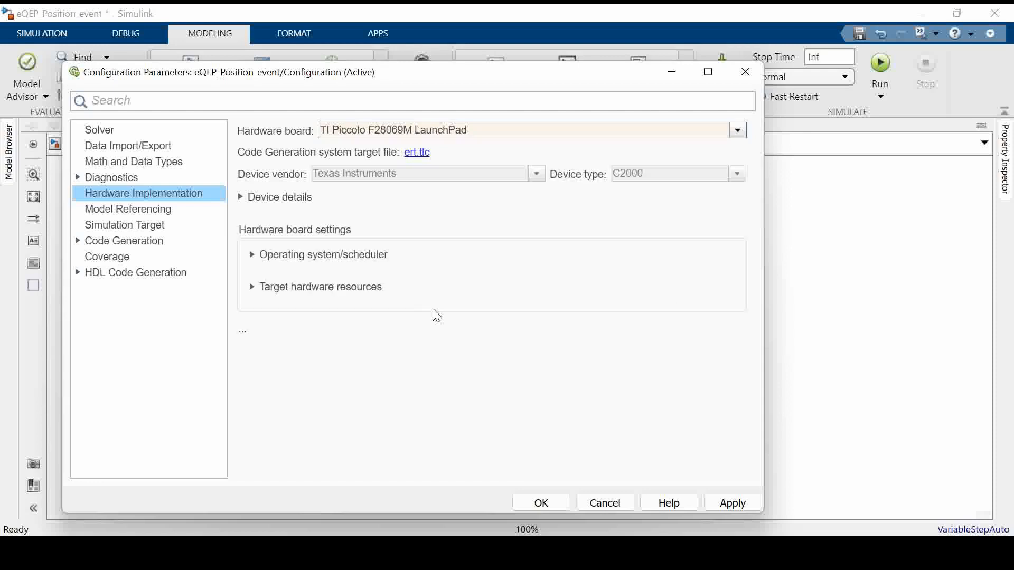
Check the board's clocking settings and configure external mode with the serial(using xcp) interface and verbose output enabled
{"action": "left_click", "coordinate": [364, 288]}
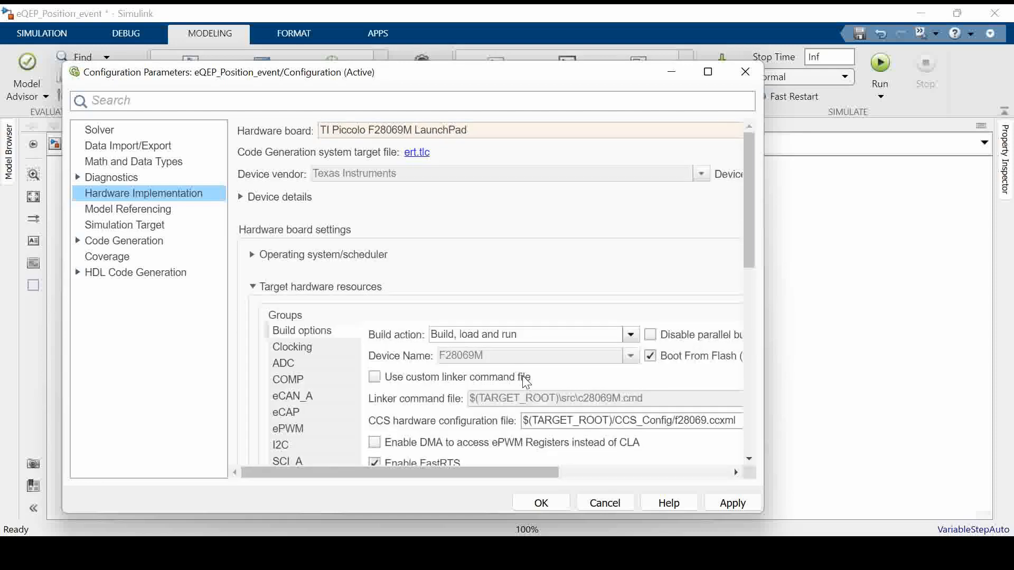
{"action": "scroll", "coordinate": [522, 375], "scroll_direction": "down", "scroll_amount": 10}
{"action": "scroll", "coordinate": [409, 347], "scroll_direction": "up", "scroll_amount": 5}
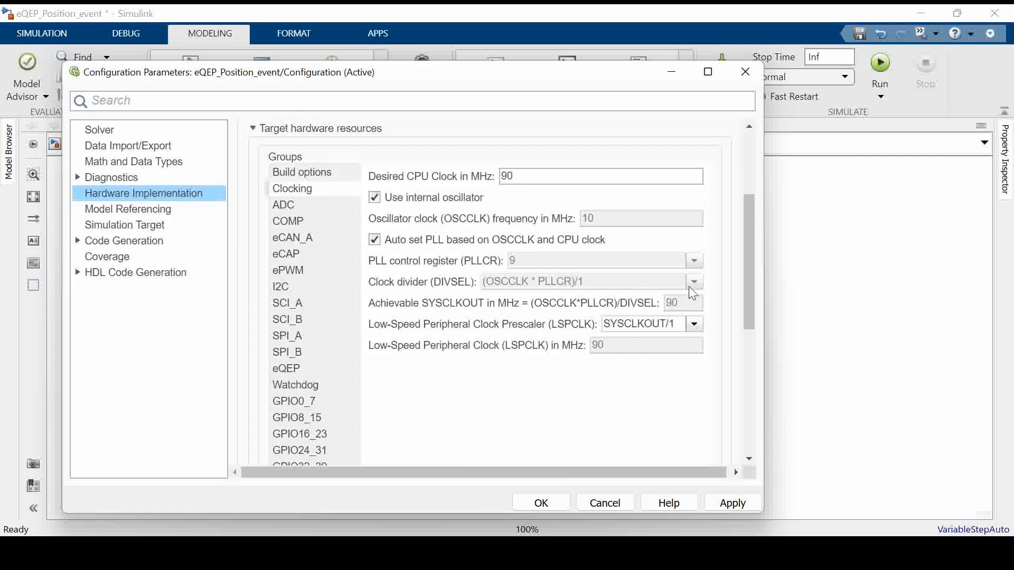
{"action": "scroll", "coordinate": [334, 324], "scroll_direction": "down", "scroll_amount": 6}
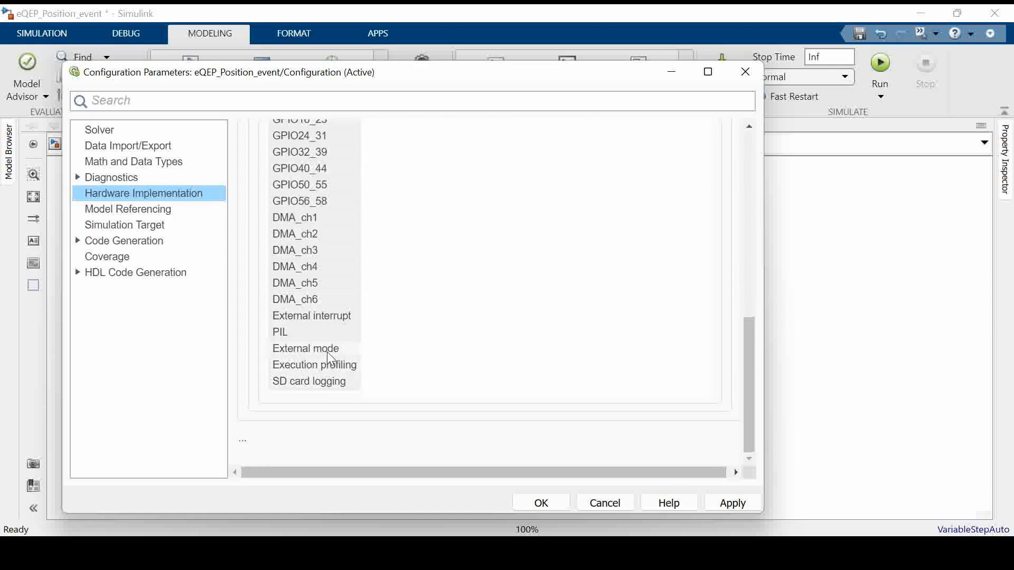
{"action": "scroll", "coordinate": [464, 344], "scroll_direction": "up", "scroll_amount": 10}
{"action": "left_click", "coordinate": [545, 339]}
{"action": "left_click", "coordinate": [534, 360]}
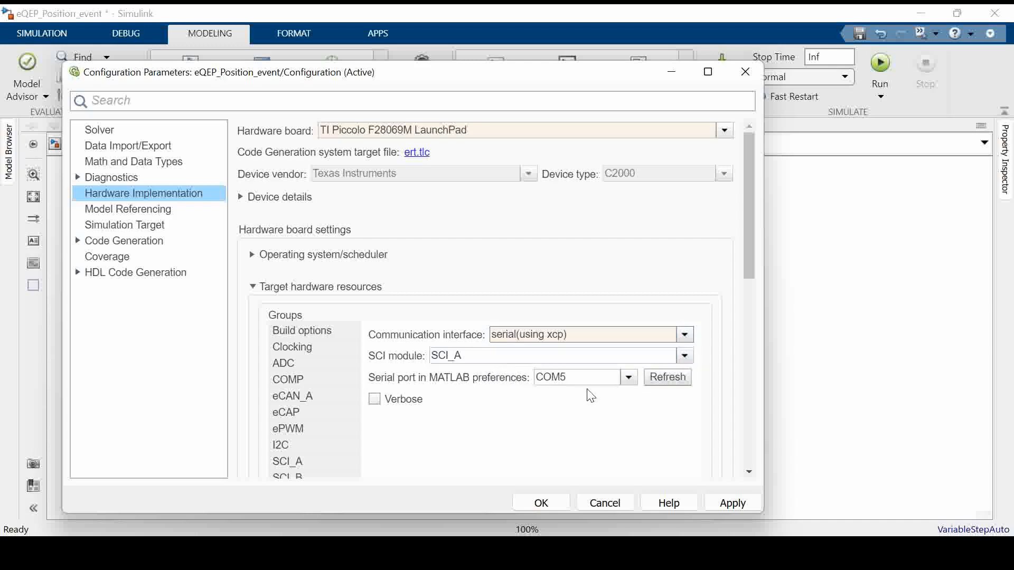
{"action": "left_click", "coordinate": [421, 411]}
{"action": "scroll", "coordinate": [571, 416], "scroll_direction": "down", "scroll_amount": 2}
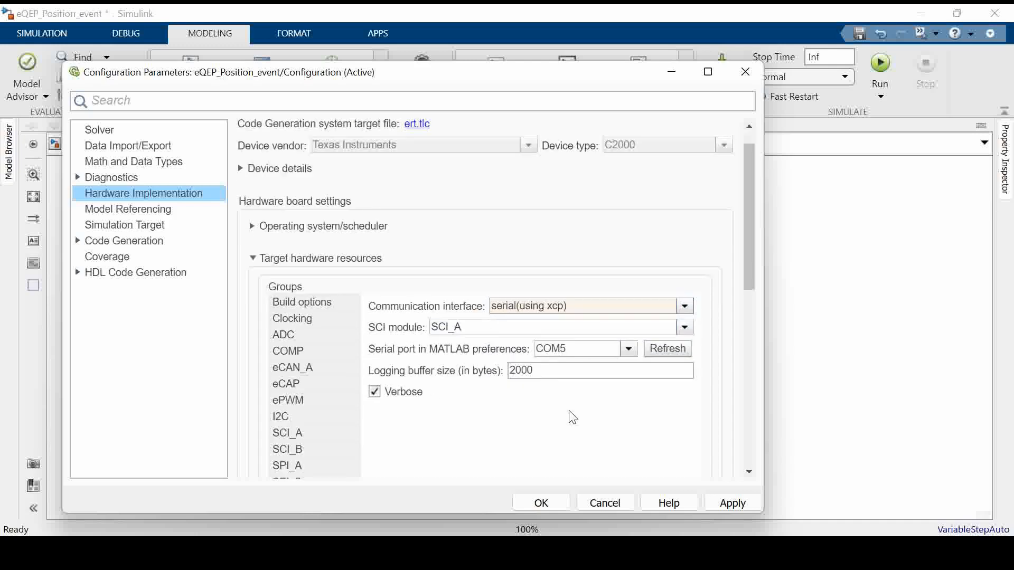
{"action": "left_click", "coordinate": [542, 504]}
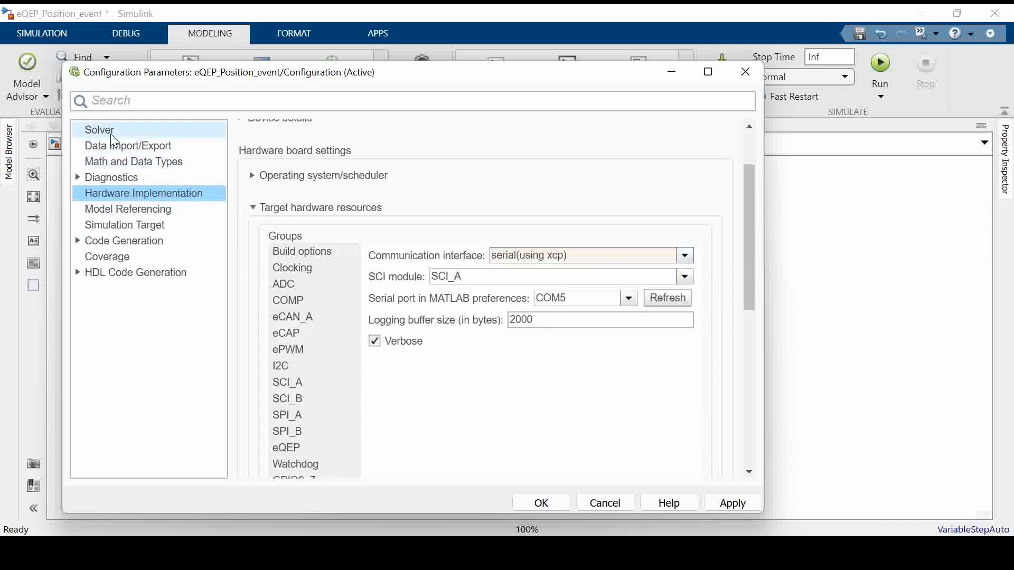
Set the solver's fixed-step size to 0.01 and accept the configuration parameters
{"action": "left_click", "coordinate": [179, 130]}
{"action": "left_click", "coordinate": [289, 241]}
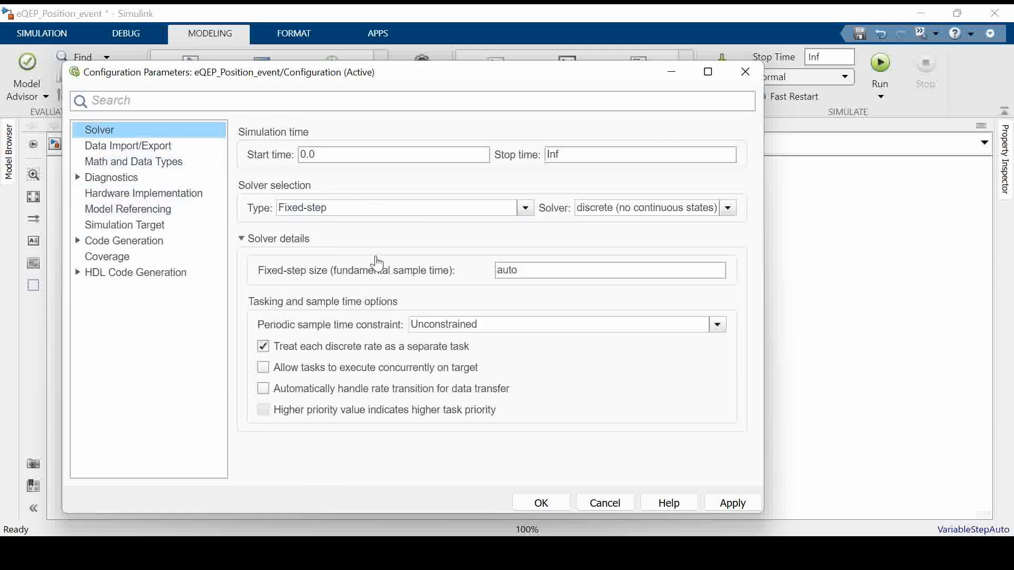
{"action": "left_click", "coordinate": [549, 272]}
{"action": "type", "text": "0.01"}
{"action": "left_click", "coordinate": [559, 506]}
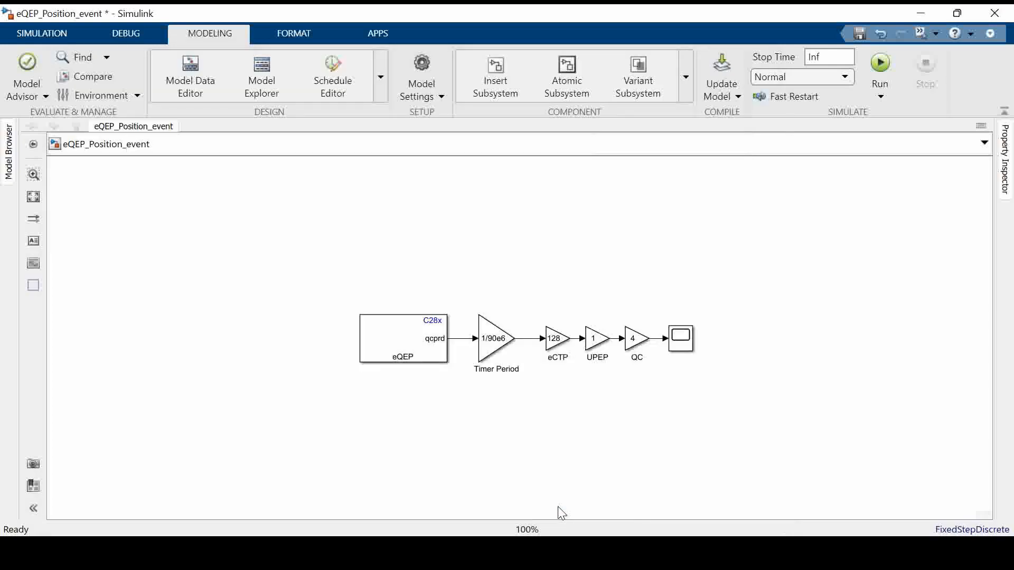
Build and run the model on the LaunchPad with Monitor & Tune, following the build log in the Diagnostic Viewer
{"action": "scroll", "coordinate": [412, 299], "scroll_direction": "down", "scroll_amount": 3}
{"action": "scroll", "coordinate": [585, 343], "scroll_direction": "up", "scroll_amount": 3}
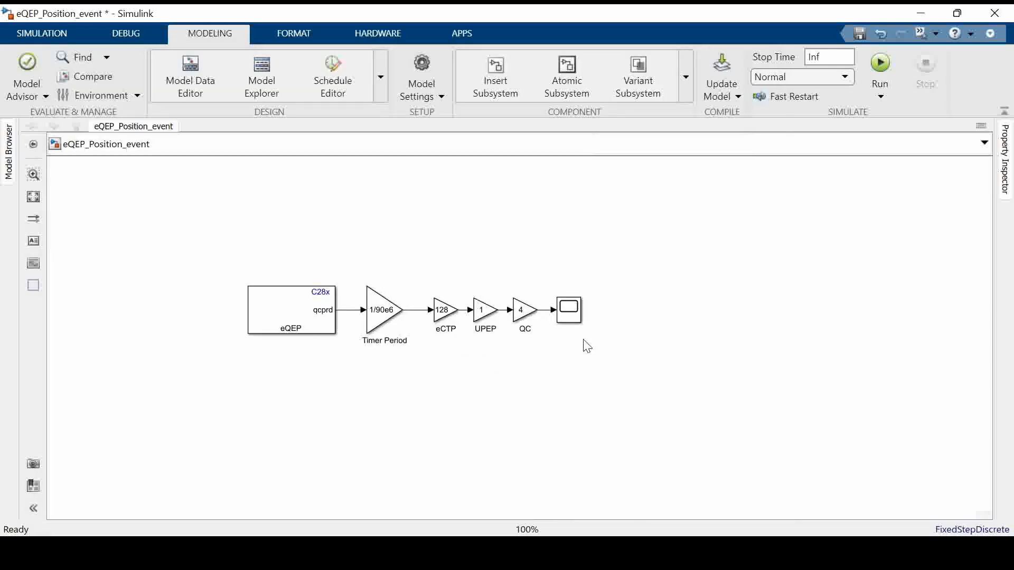
{"action": "left_click", "coordinate": [378, 33]}
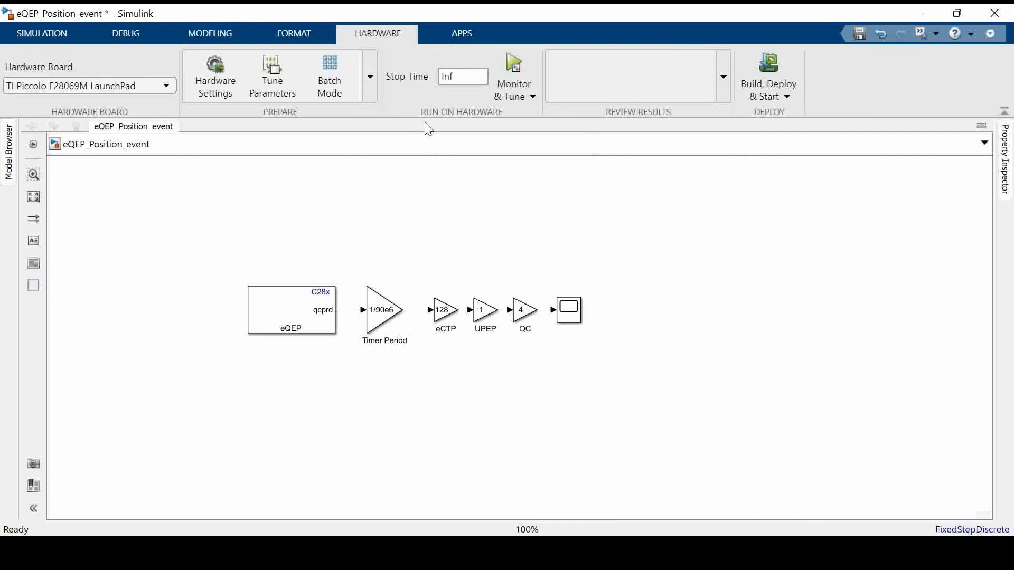
{"action": "left_click", "coordinate": [514, 66]}
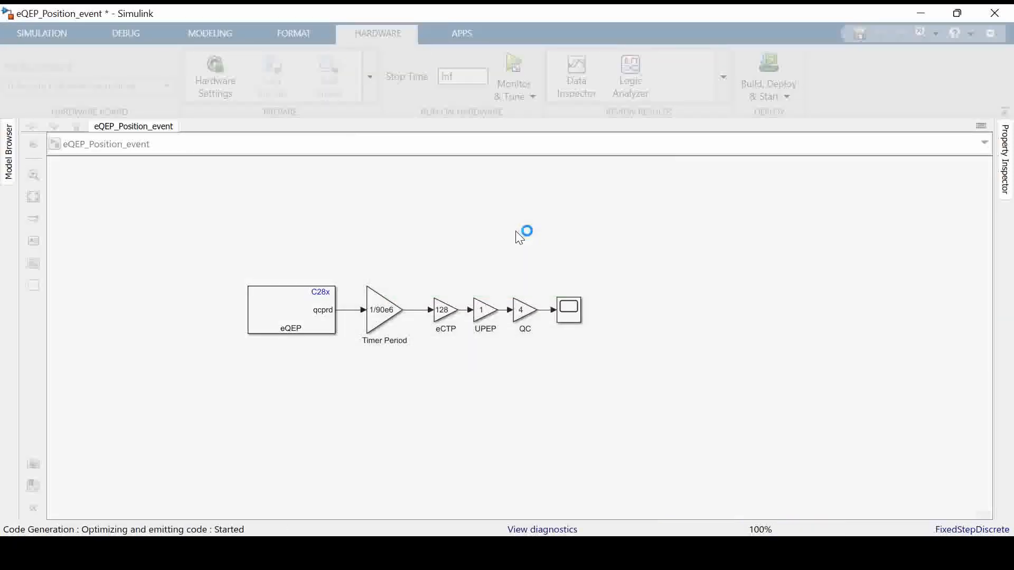
{"action": "left_click", "coordinate": [543, 530]}
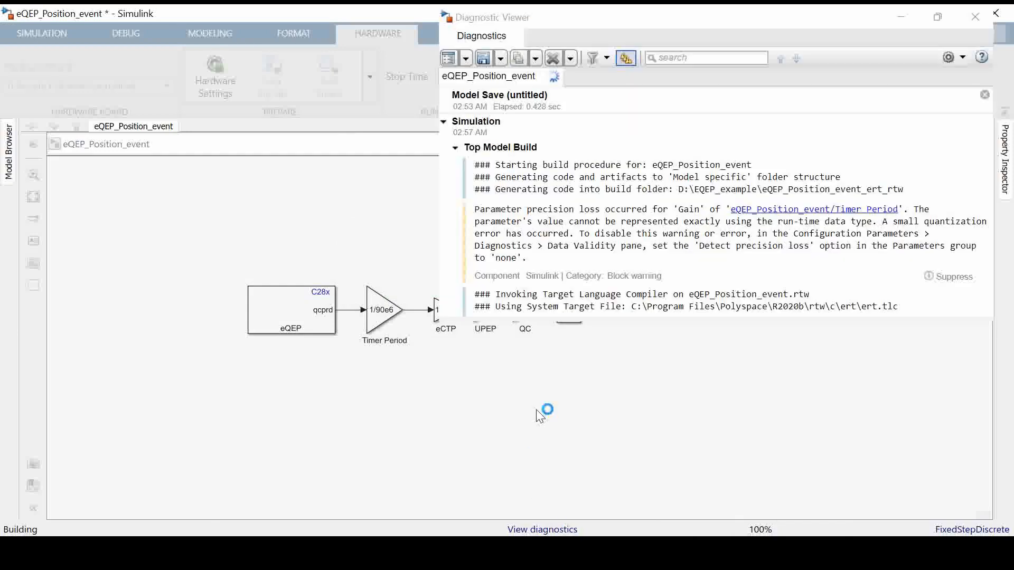
{"action": "left_click_drag", "start_coordinate": [628, 21], "coordinate": [792, 5]}
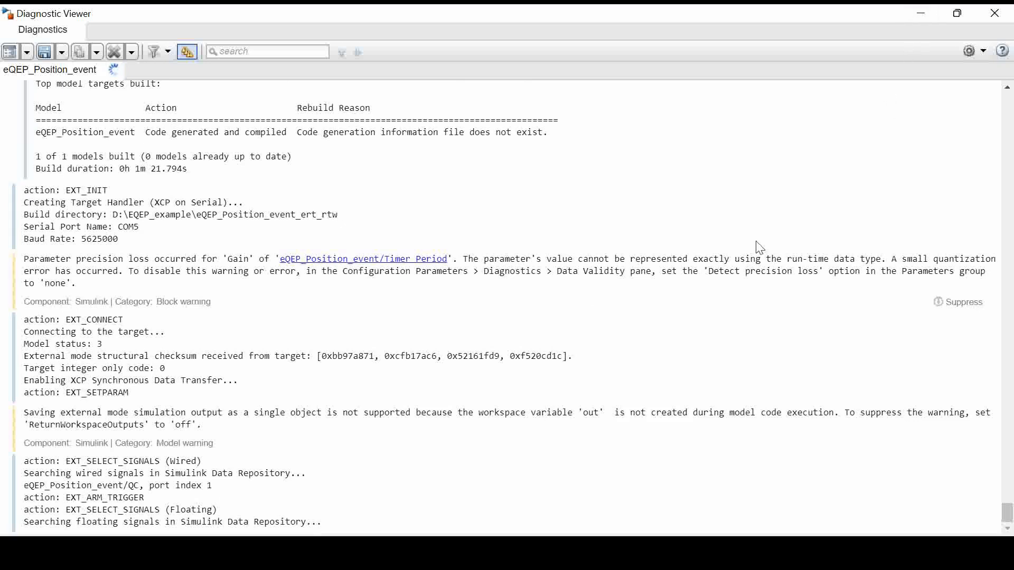
{"action": "left_click", "coordinate": [919, 15]}
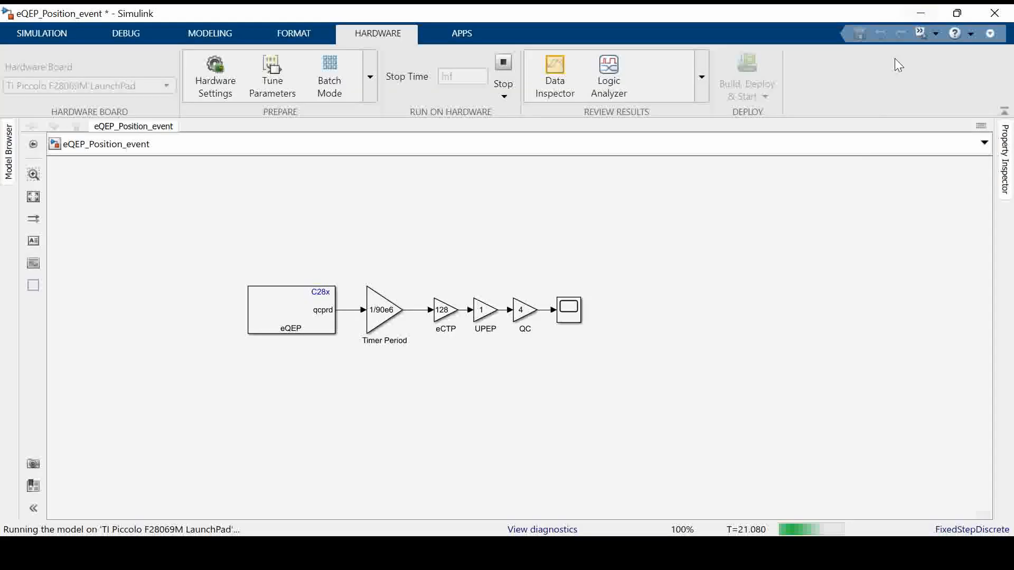
Open the Scope, scale its axes to the running signal, and reposition and enlarge its window
{"action": "left_click", "coordinate": [571, 314]}
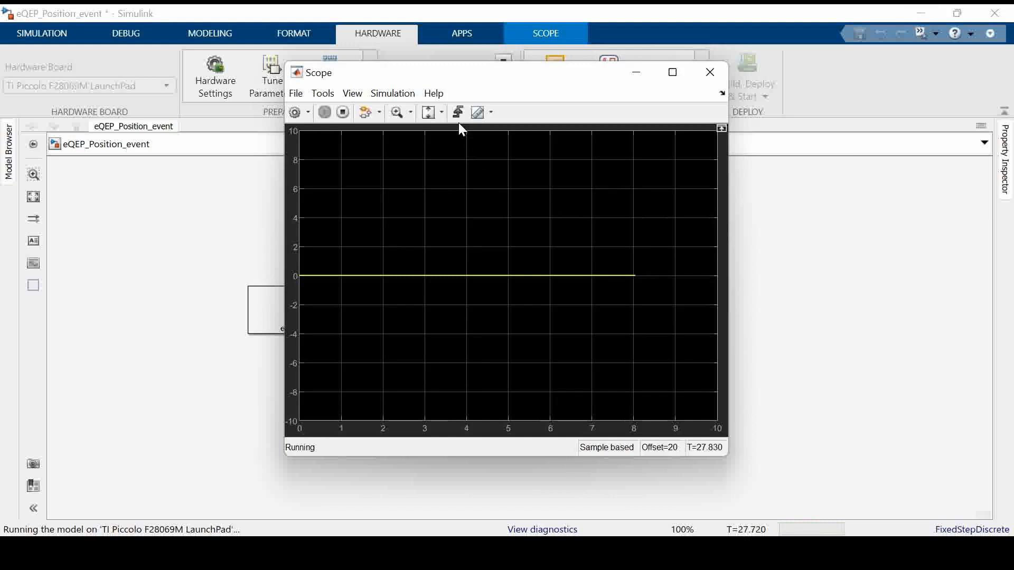
{"action": "left_click", "coordinate": [430, 112]}
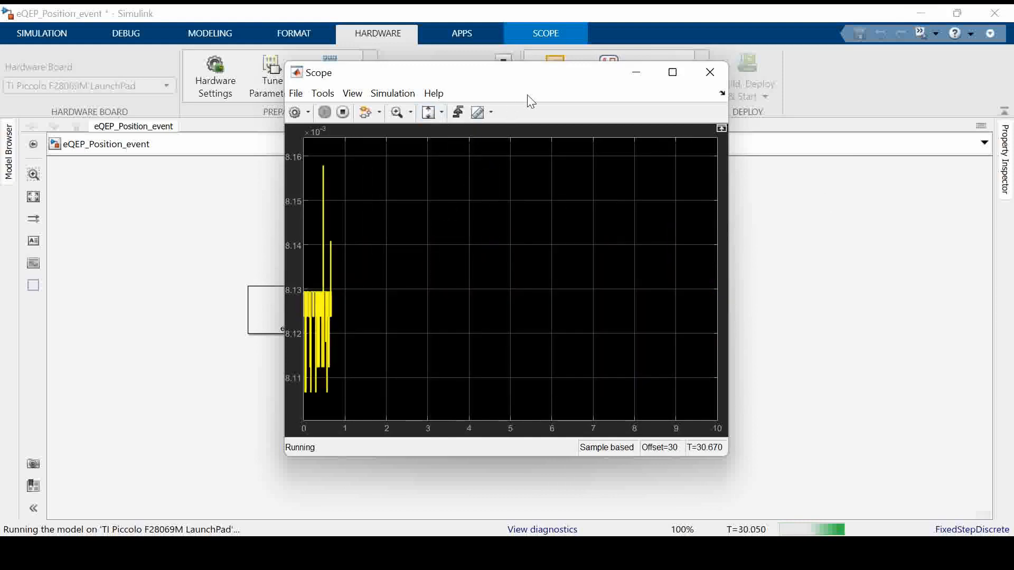
{"action": "left_click_drag", "start_coordinate": [546, 83], "coordinate": [829, 30]}
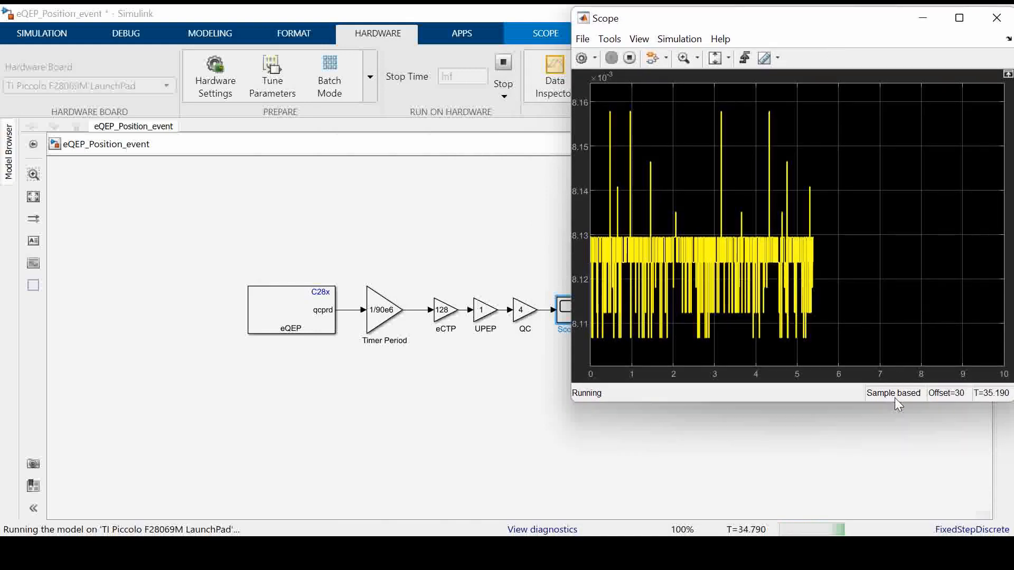
{"action": "left_click_drag", "start_coordinate": [898, 402], "coordinate": [910, 528]}
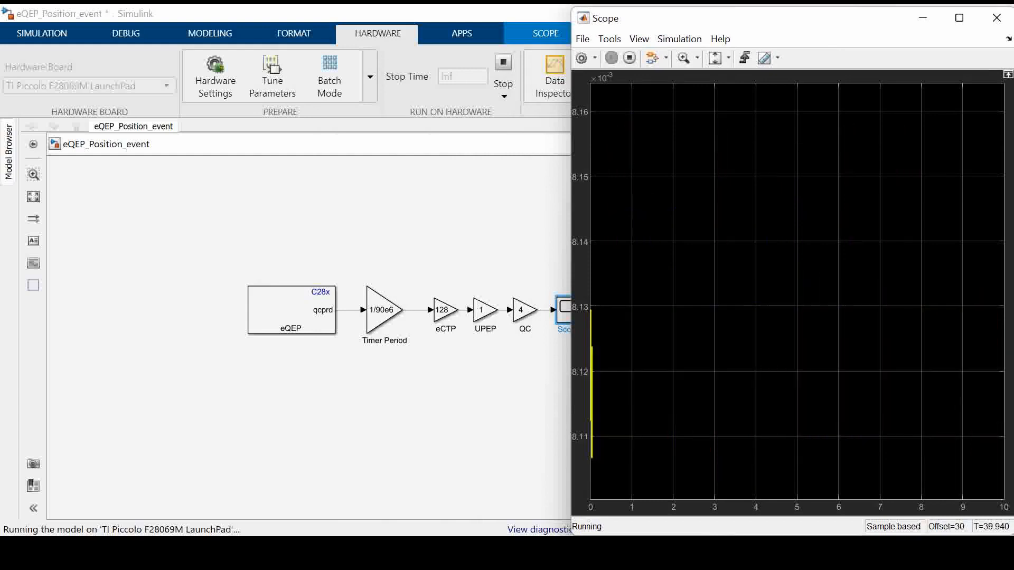
Switch to the Hantek6022BE oscilloscope and widen the Simulink Scope window beside it to compare the signals
{"action": "key", "text": "alt+Tab"}
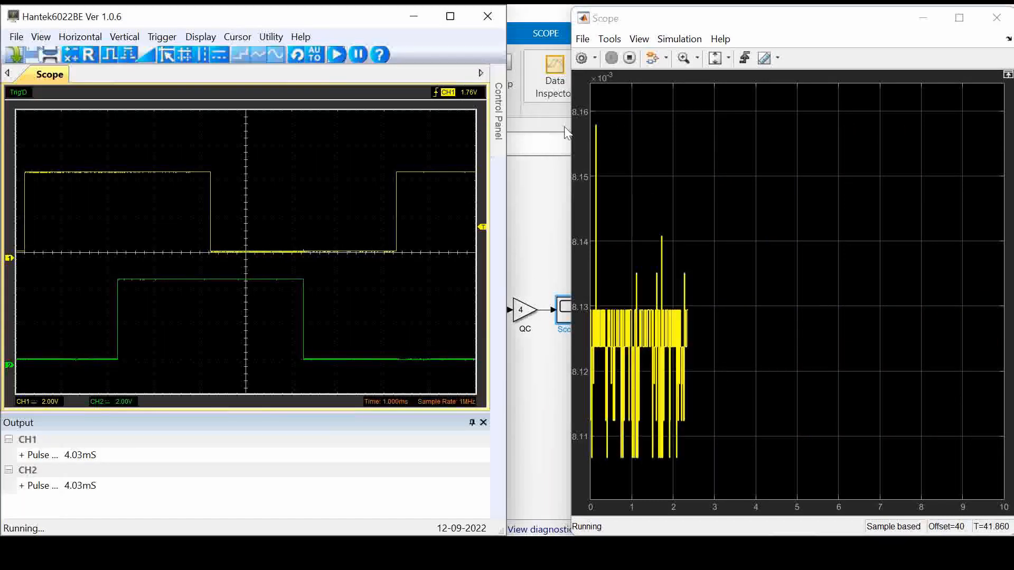
{"action": "left_click_drag", "start_coordinate": [572, 132], "coordinate": [508, 125]}
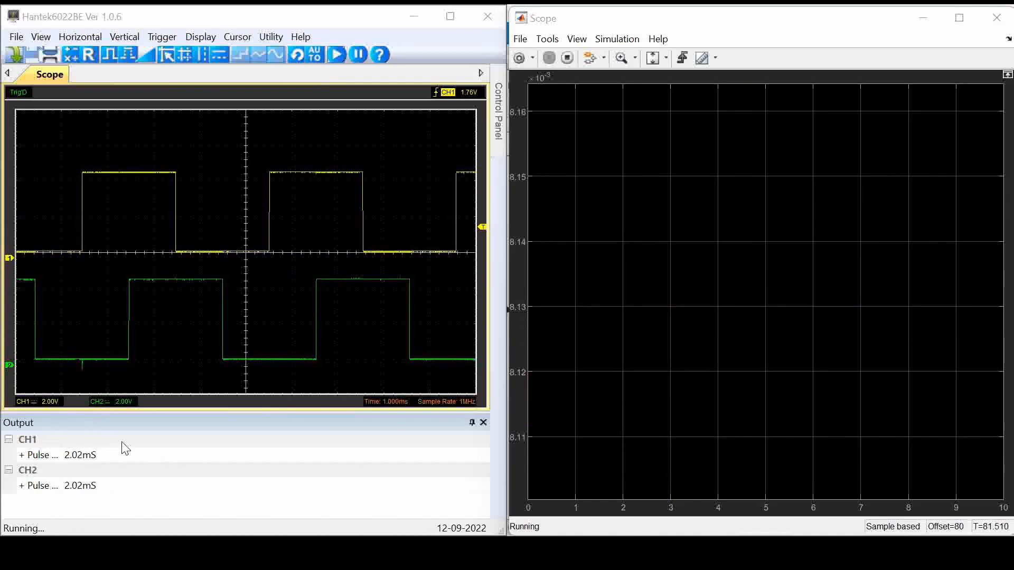
Rescale the Scope axes to the changed signal and stop the model running on the hardware
{"action": "left_click", "coordinate": [653, 59]}
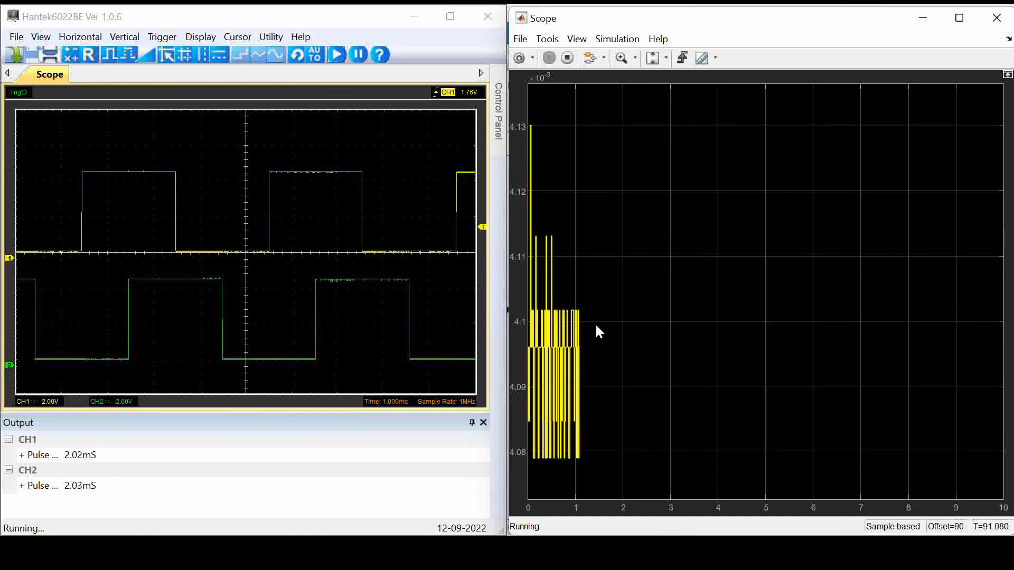
{"action": "left_click", "coordinate": [567, 58]}
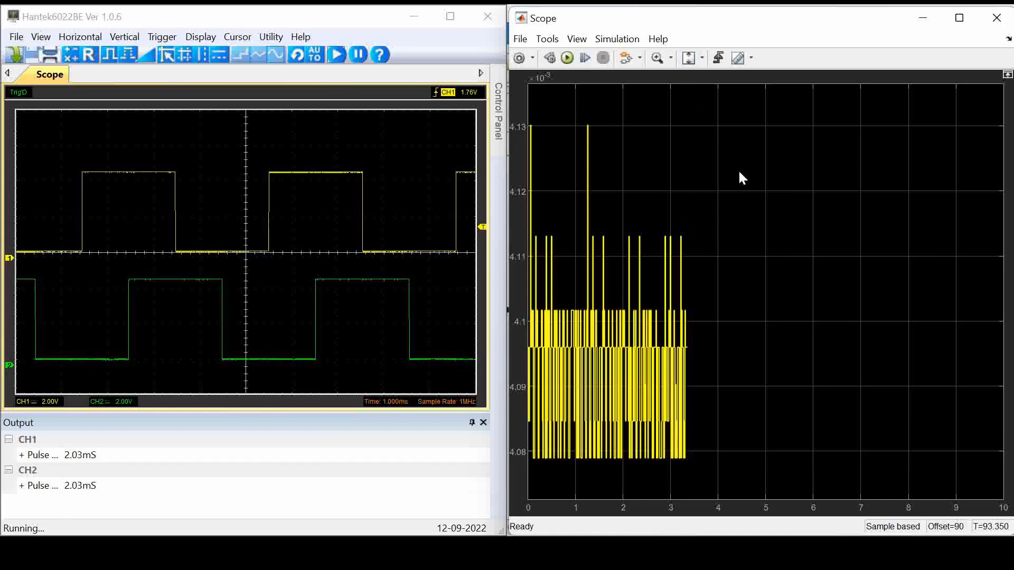
{"action": "key", "text": "ctrl+a"}
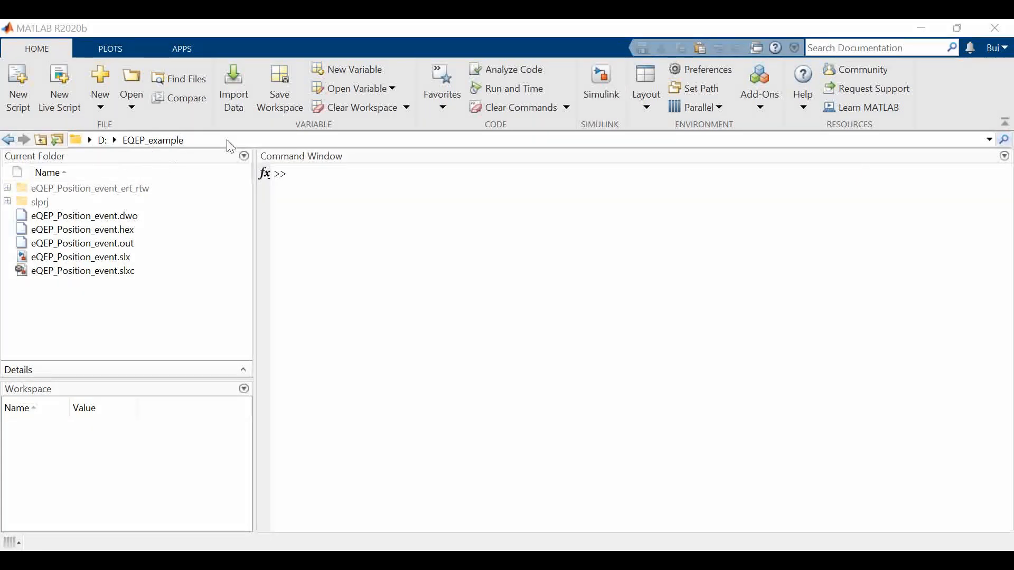
Create a new blank Simulink model and maximize its window
{"action": "left_click", "coordinate": [601, 84]}
{"action": "left_click", "coordinate": [363, 289]}
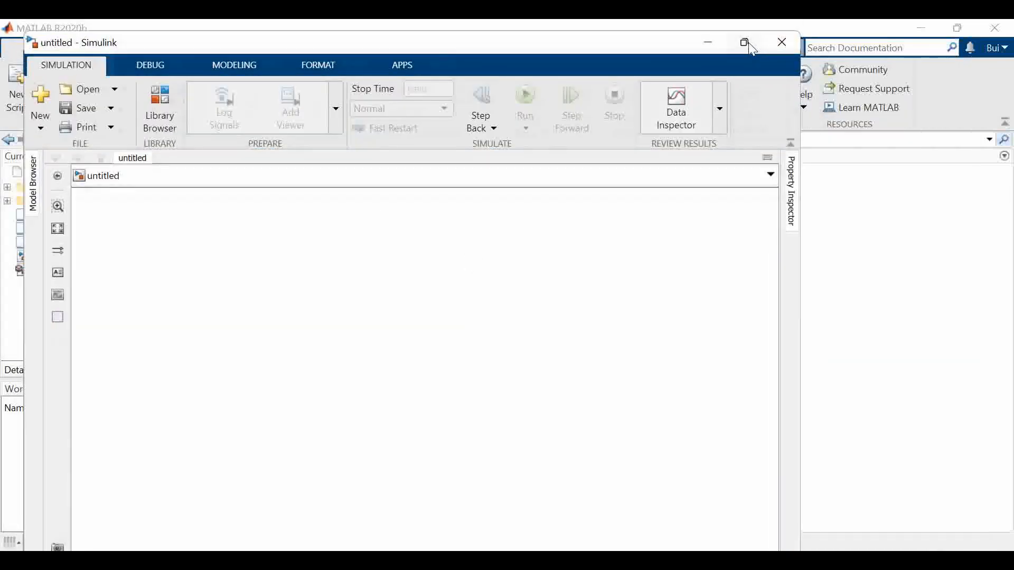
{"action": "left_click", "coordinate": [745, 42]}
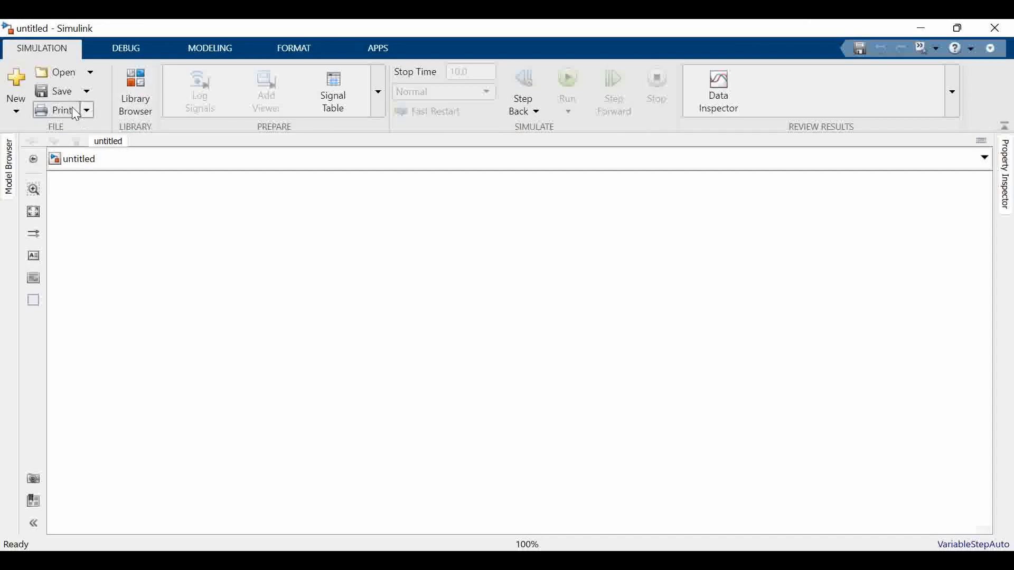
Save the new model as eQEP_time_unit_event in the EQEP_example folder
{"action": "left_click", "coordinate": [62, 91]}
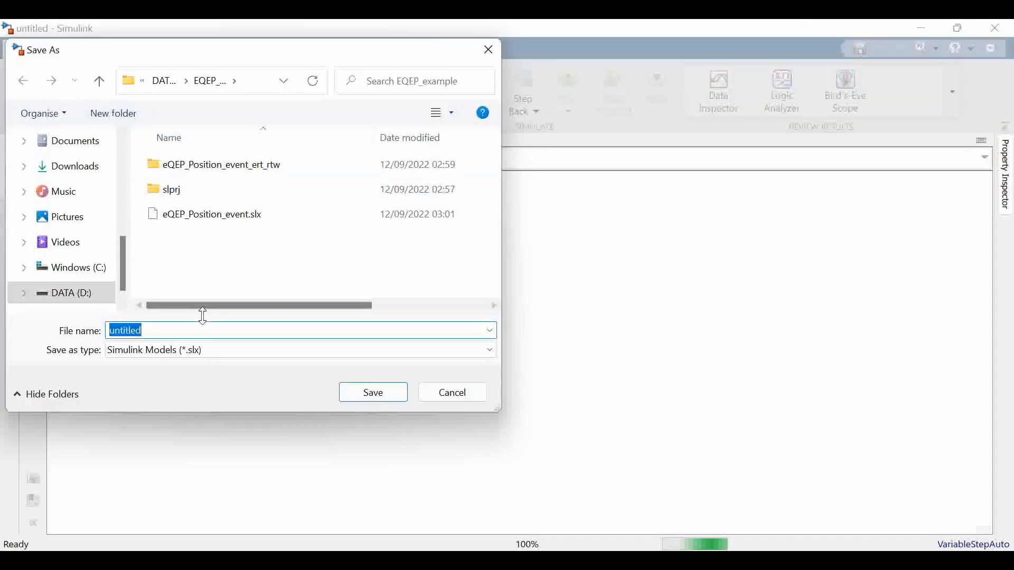
{"action": "type", "text": "q"}
{"action": "key", "text": "BackSpace"}
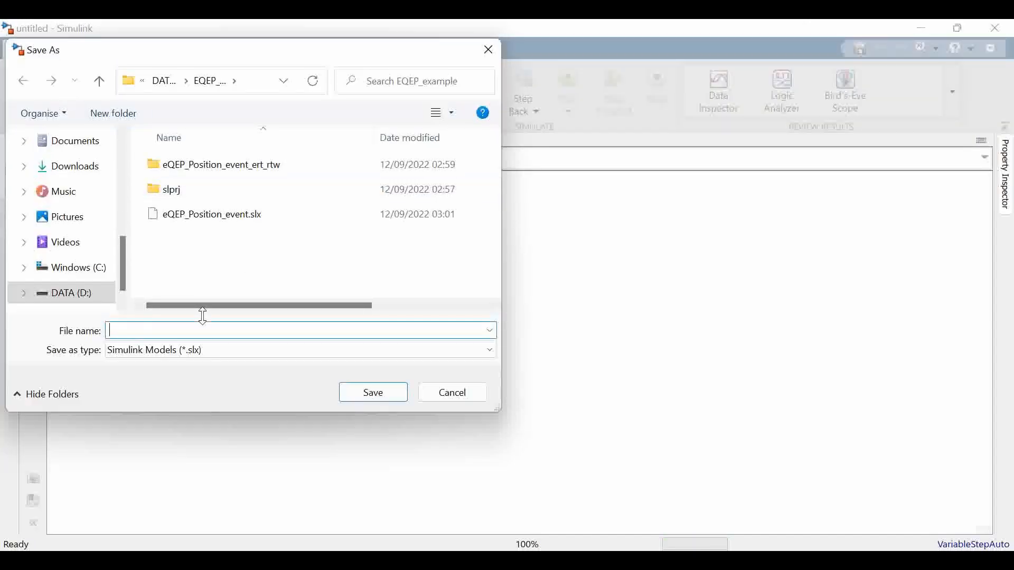
{"action": "type", "text": "eQEP"}
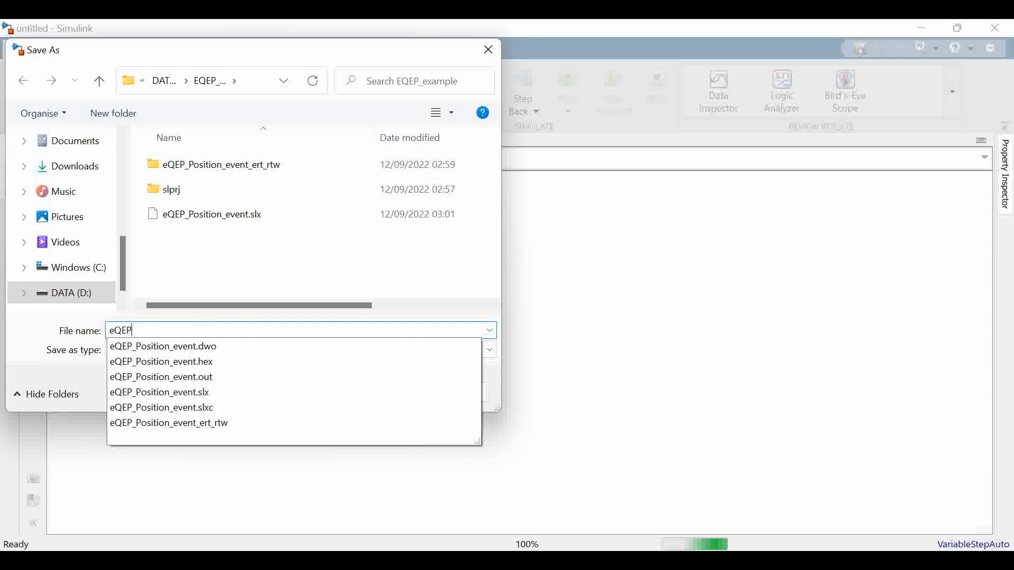
{"action": "type", "text": "_t"}
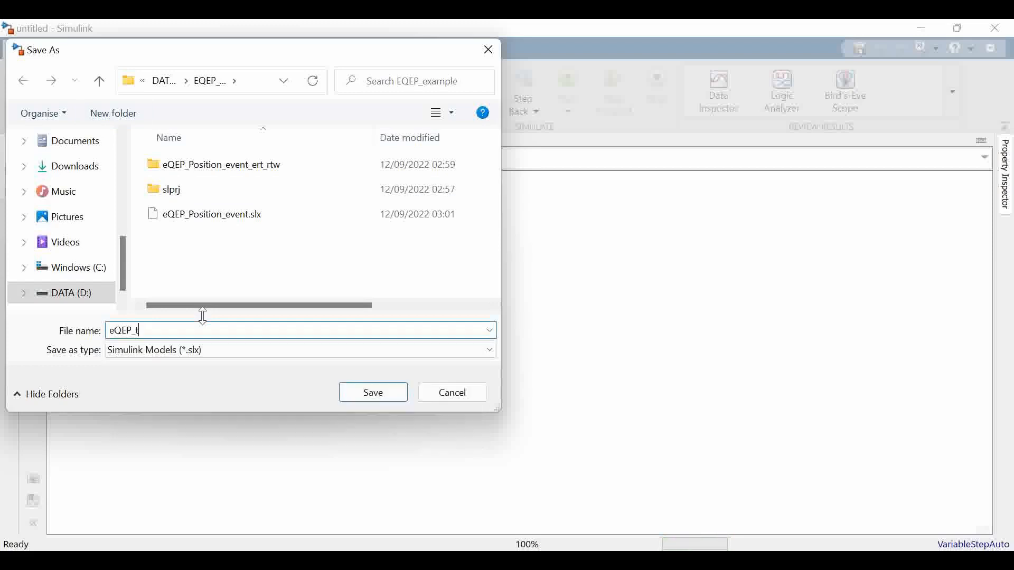
{"action": "type", "text": "ime_unit_event"}
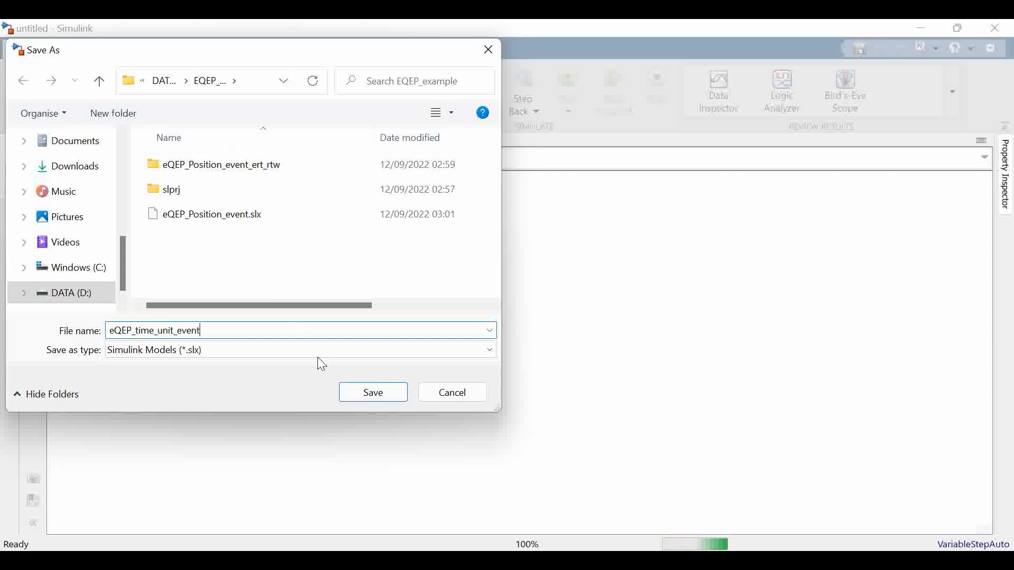
{"action": "left_click", "coordinate": [367, 394]}
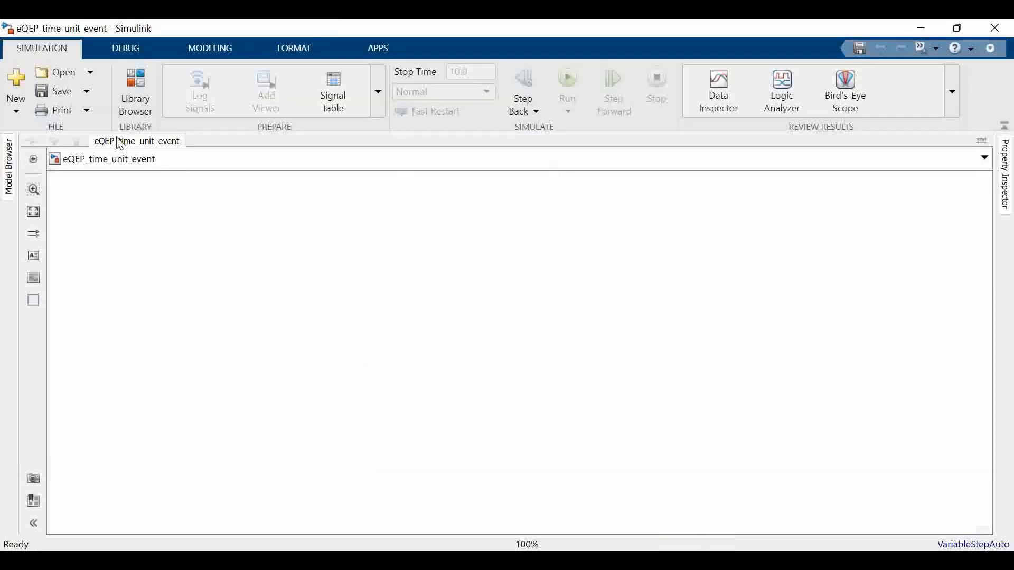
Add the eQEP block from the C2806x library of the Embedded Coder Support Package for Texas Instruments C2000 Processors to the model
{"action": "left_click", "coordinate": [151, 95]}
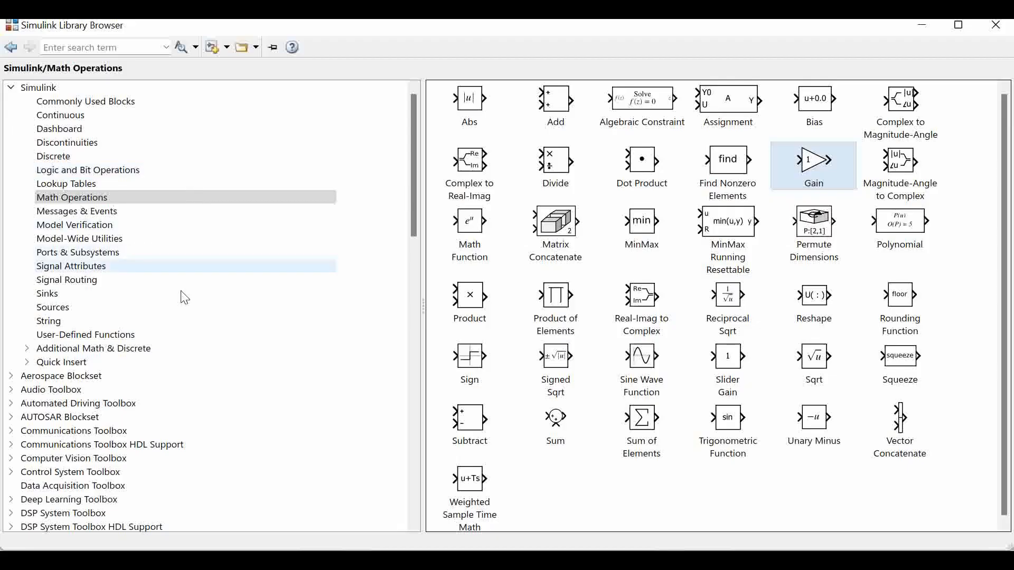
{"action": "scroll", "coordinate": [185, 298], "scroll_direction": "down", "scroll_amount": 11}
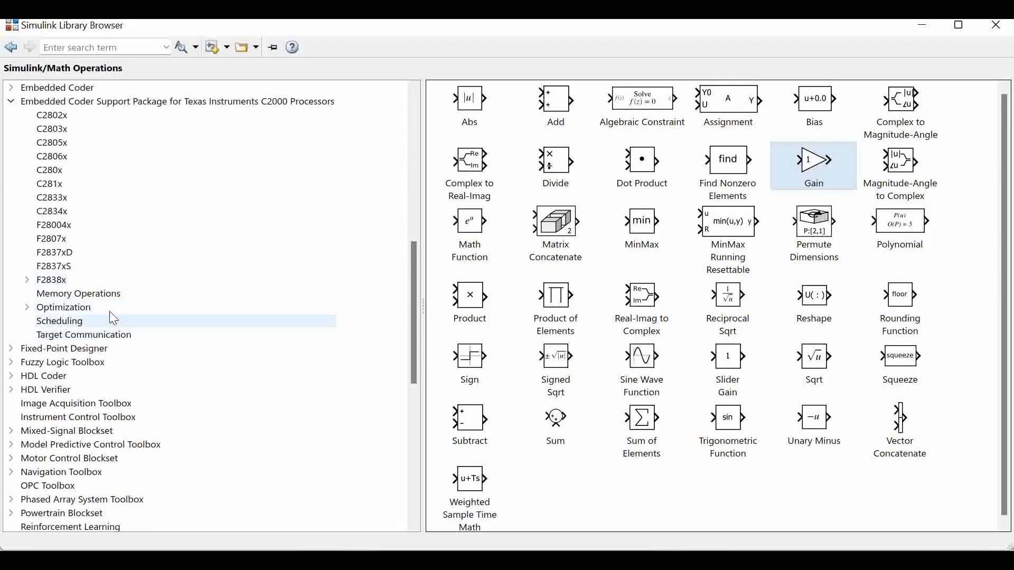
{"action": "scroll", "coordinate": [113, 317], "scroll_direction": "down", "scroll_amount": 4}
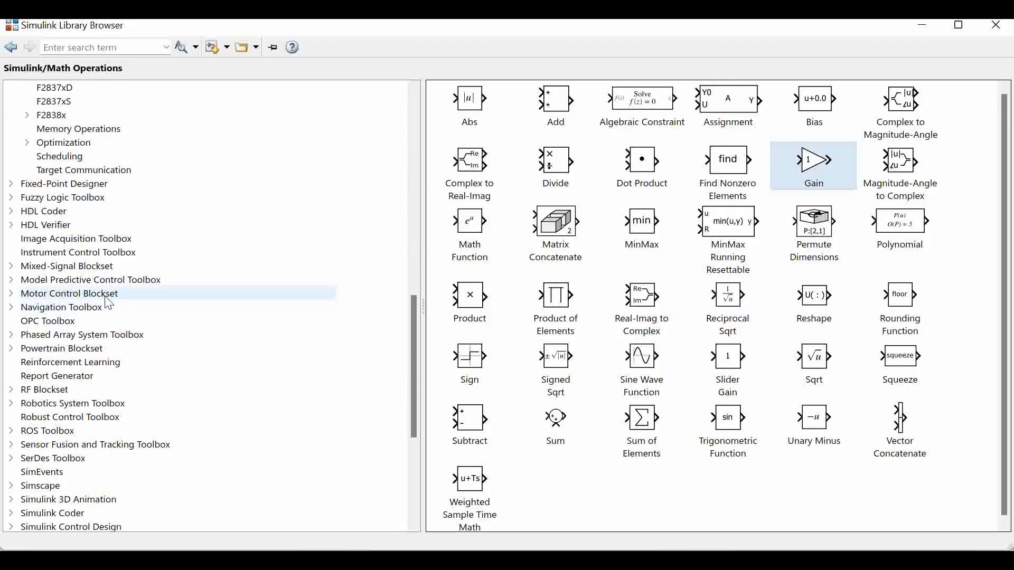
{"action": "scroll", "coordinate": [102, 316], "scroll_direction": "up", "scroll_amount": 6}
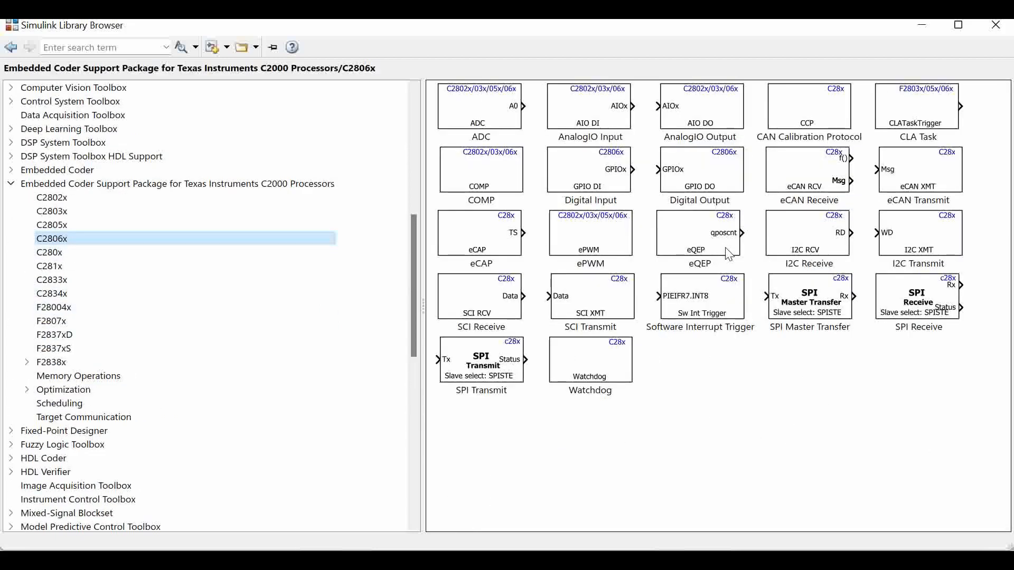
{"action": "right_click", "coordinate": [711, 252]}
{"action": "key", "text": "Escape"}
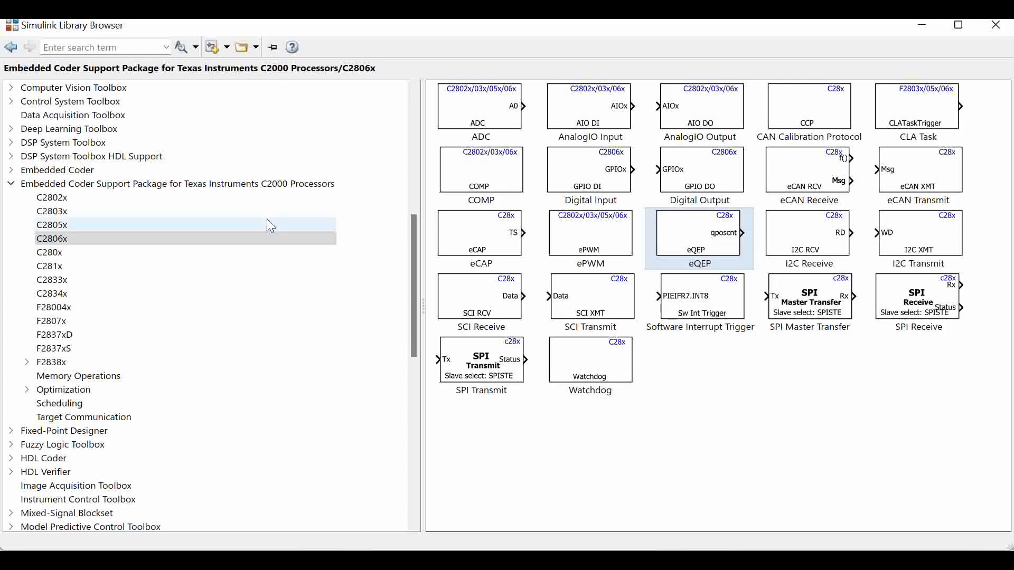
Add a Scope block from the Simulink Sinks library to the model and minimize the Library Browser
{"action": "scroll", "coordinate": [70, 212], "scroll_direction": "up", "scroll_amount": 7}
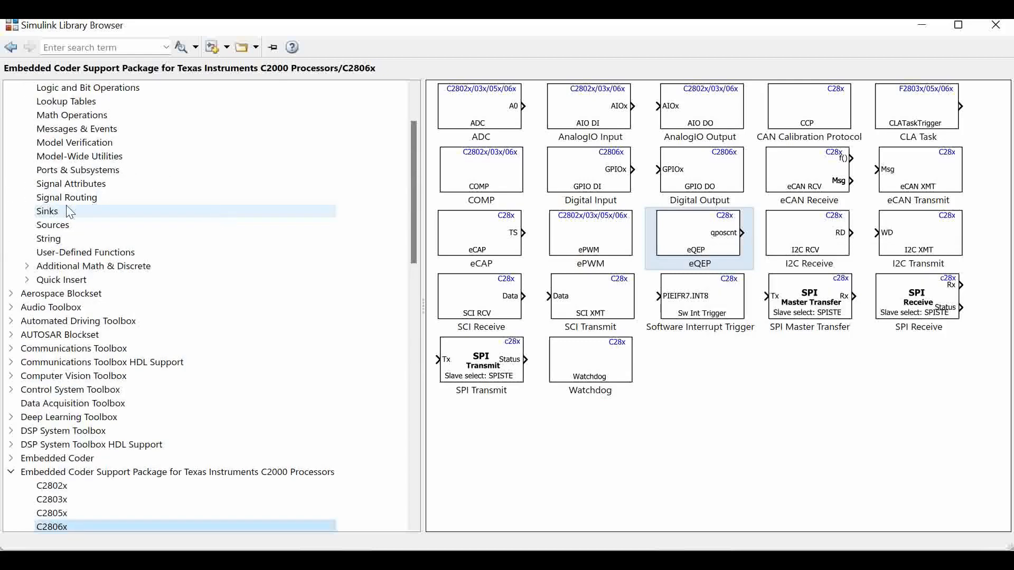
{"action": "left_click", "coordinate": [70, 212]}
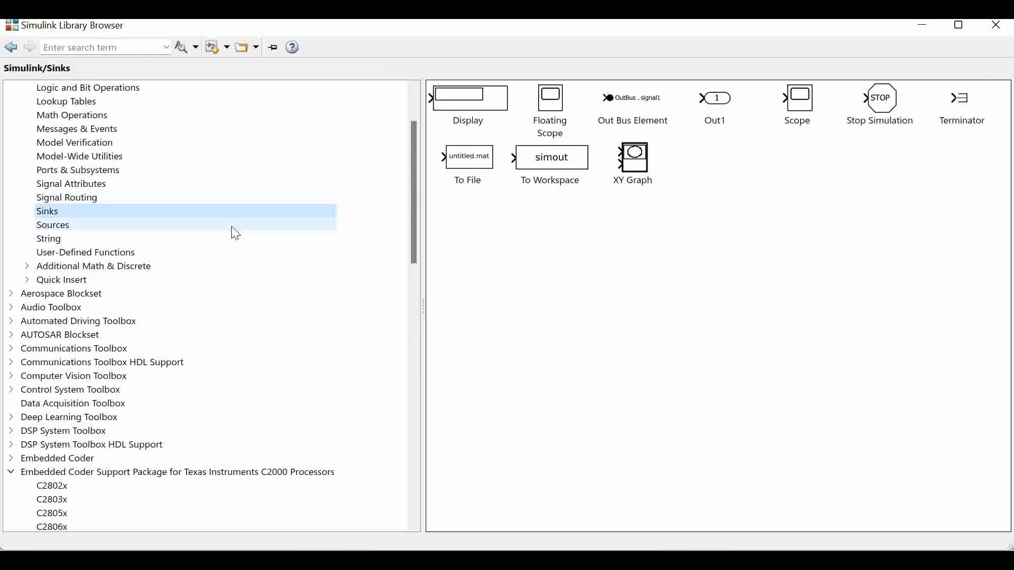
{"action": "right_click", "coordinate": [802, 123]}
{"action": "left_click", "coordinate": [814, 128]}
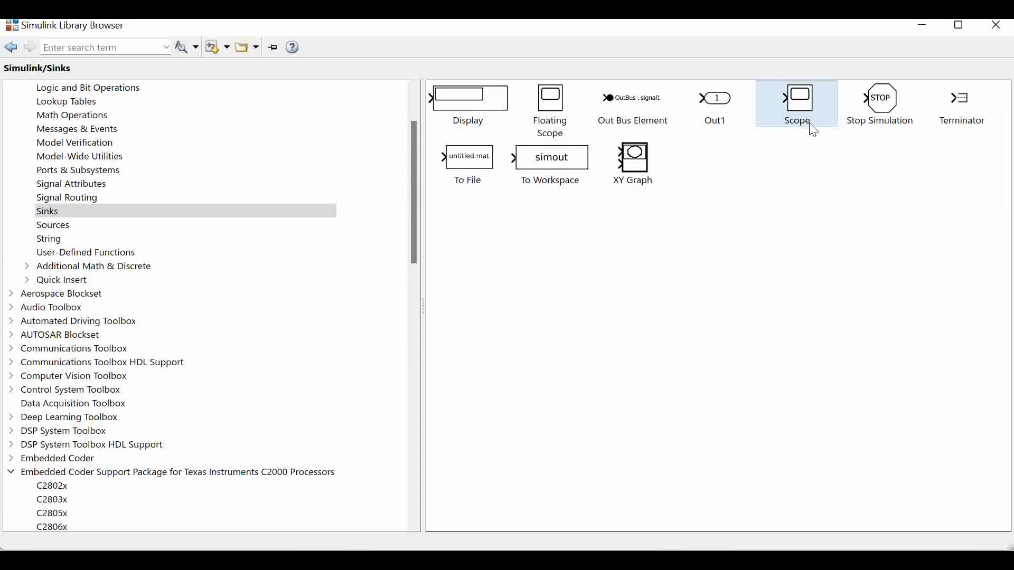
{"action": "left_click", "coordinate": [922, 27]}
Place the Scope beside the eQEP block, connect the qposcnt output to it, and space the two blocks apart
{"action": "left_click", "coordinate": [544, 367]}
{"action": "left_click_drag", "start_coordinate": [516, 320], "coordinate": [754, 320]}
{"action": "left_click", "coordinate": [673, 377]}
{"action": "left_click_drag", "start_coordinate": [605, 325], "coordinate": [715, 324]}
{"action": "scroll", "coordinate": [577, 344], "scroll_direction": "down", "scroll_amount": 2}
{"action": "scroll", "coordinate": [528, 346], "scroll_direction": "up", "scroll_amount": 1}
{"action": "left_click", "coordinate": [491, 346]}
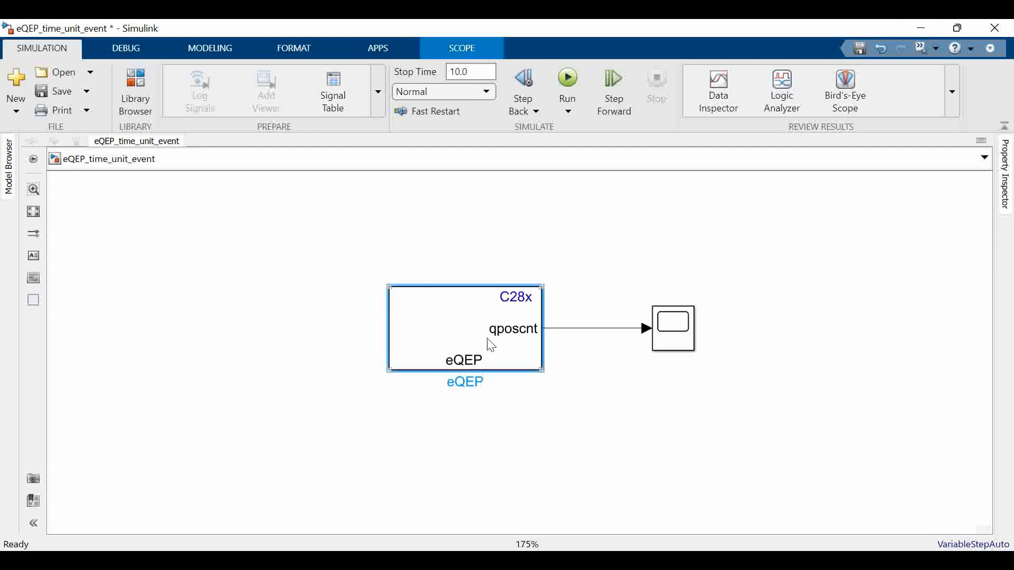
{"action": "left_click_drag", "start_coordinate": [491, 346], "coordinate": [455, 344]}
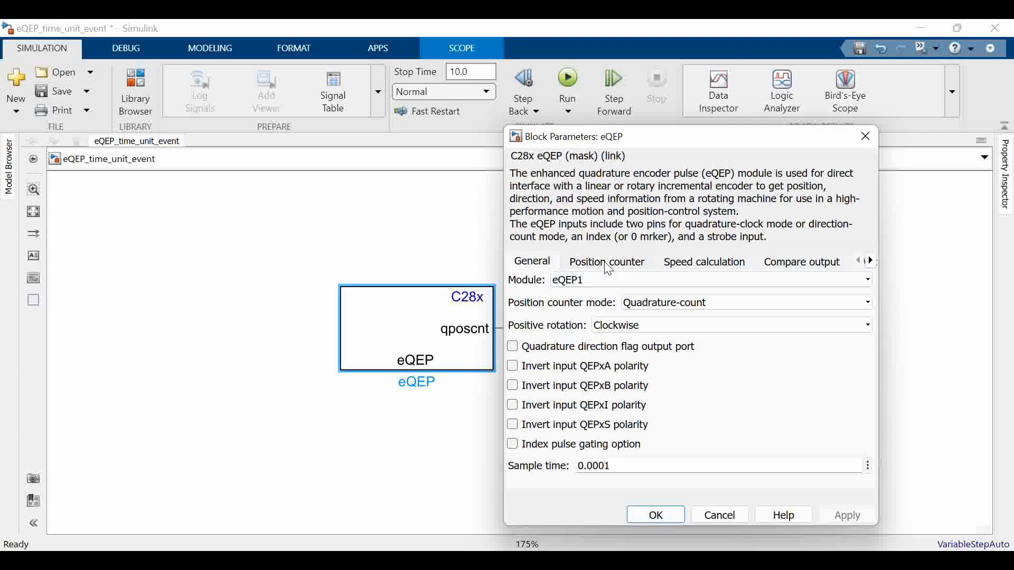
Set the eQEP block's sample time to 0.01 in its general parameters
{"action": "left_click_drag", "start_coordinate": [734, 129], "coordinate": [555, 69]}
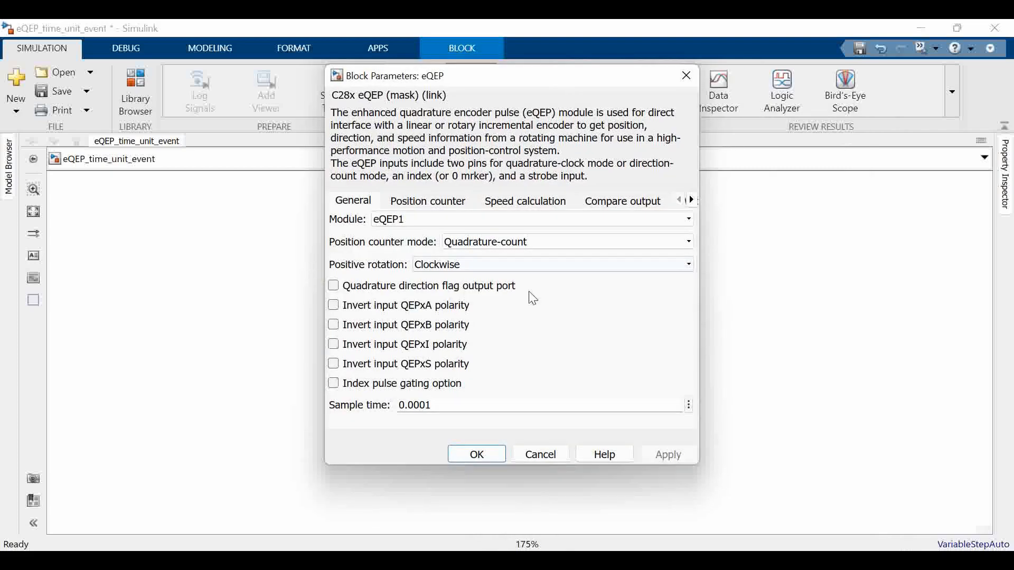
{"action": "left_click", "coordinate": [431, 404]}
{"action": "left_click", "coordinate": [421, 410]}
{"action": "key", "text": "BackSpace"}
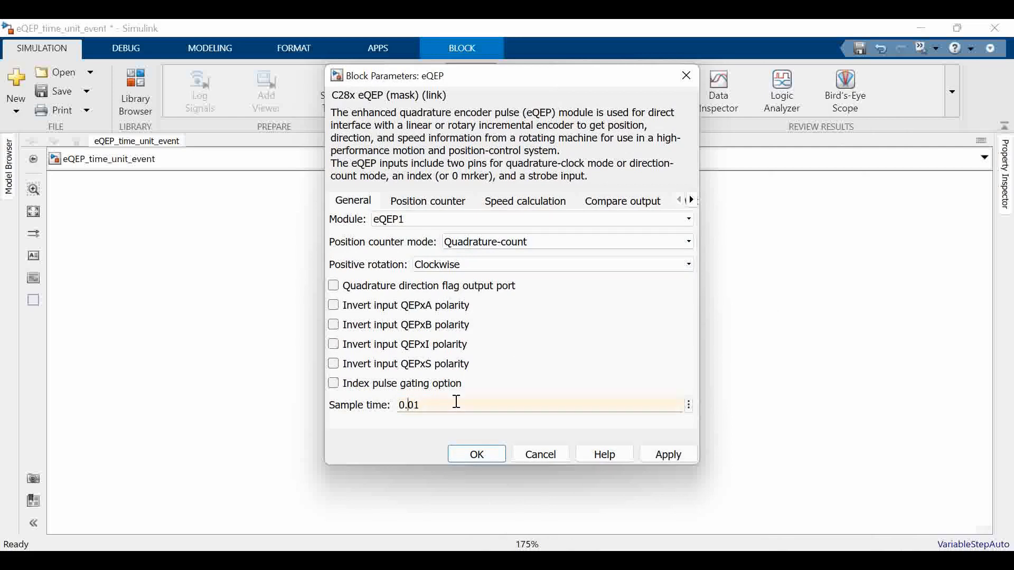
Disable the eQEP block's position counter output and set the position counter reset mode to Reset on a unit time event
{"action": "left_click", "coordinate": [440, 206]}
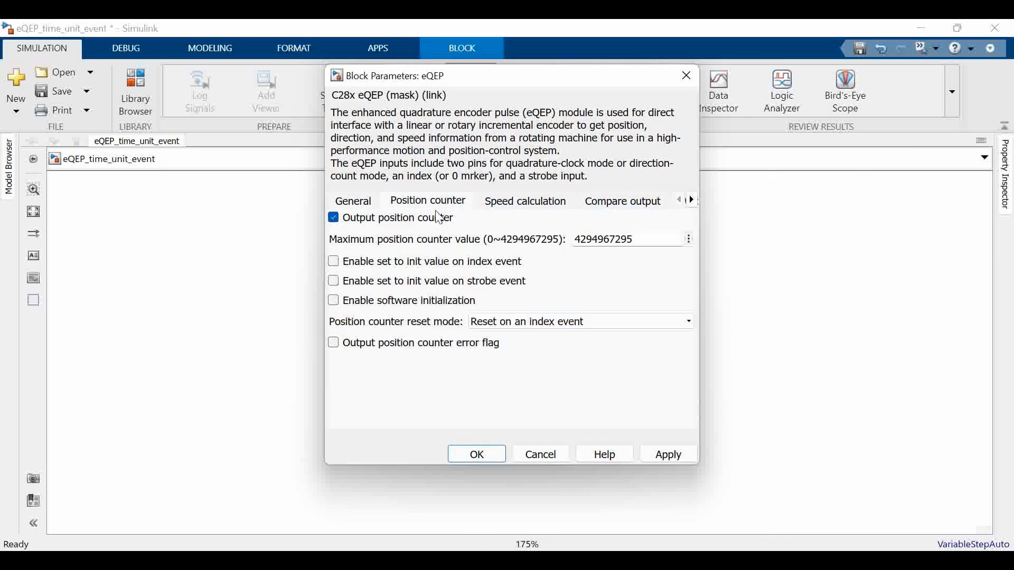
{"action": "left_click", "coordinate": [425, 224]}
{"action": "left_click", "coordinate": [552, 323]}
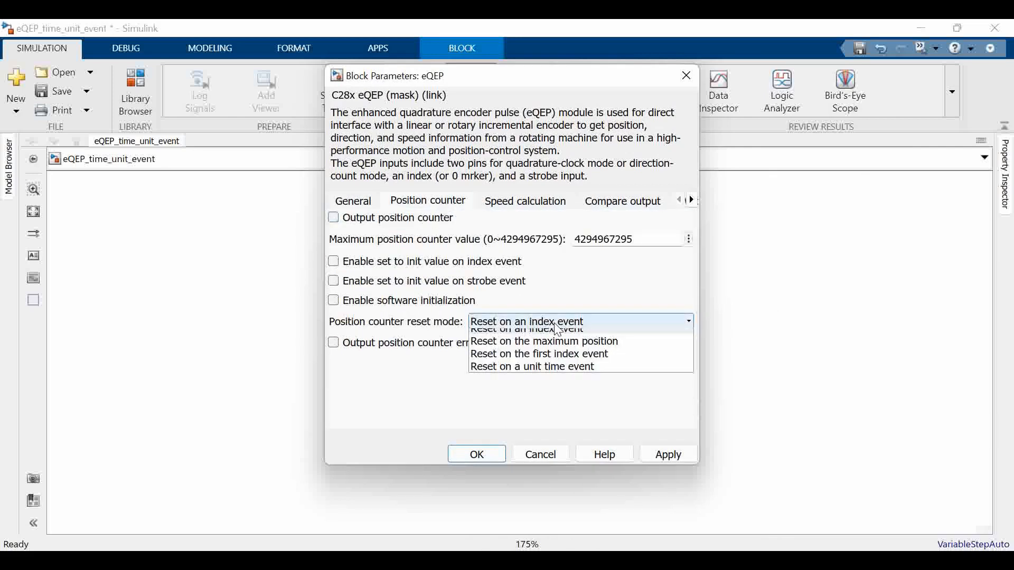
{"action": "left_click", "coordinate": [572, 375]}
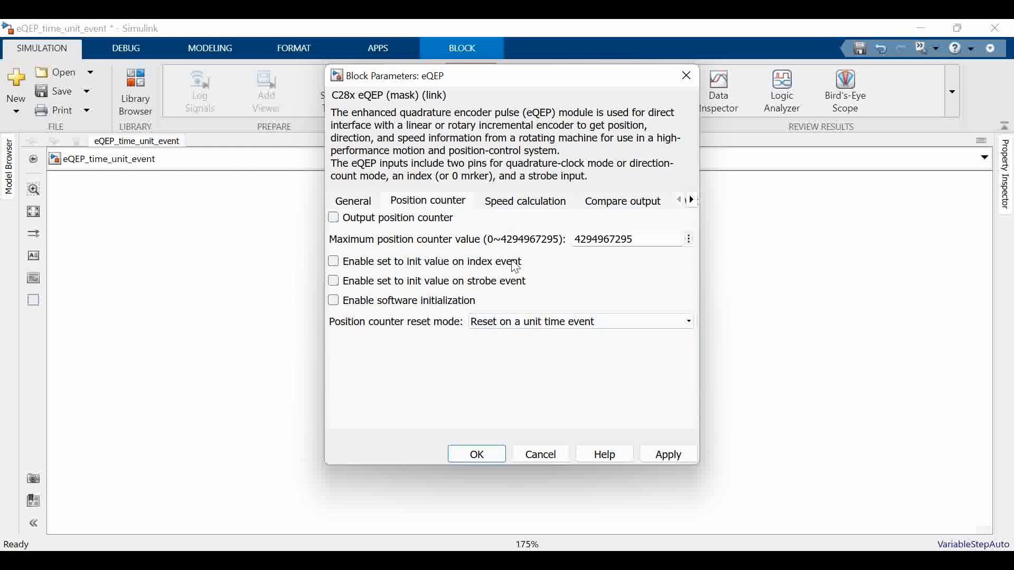
Enable eQEP capture with a unit position event prescaler of 1 and capture timer and position on unit time-out event
{"action": "left_click", "coordinate": [500, 206]}
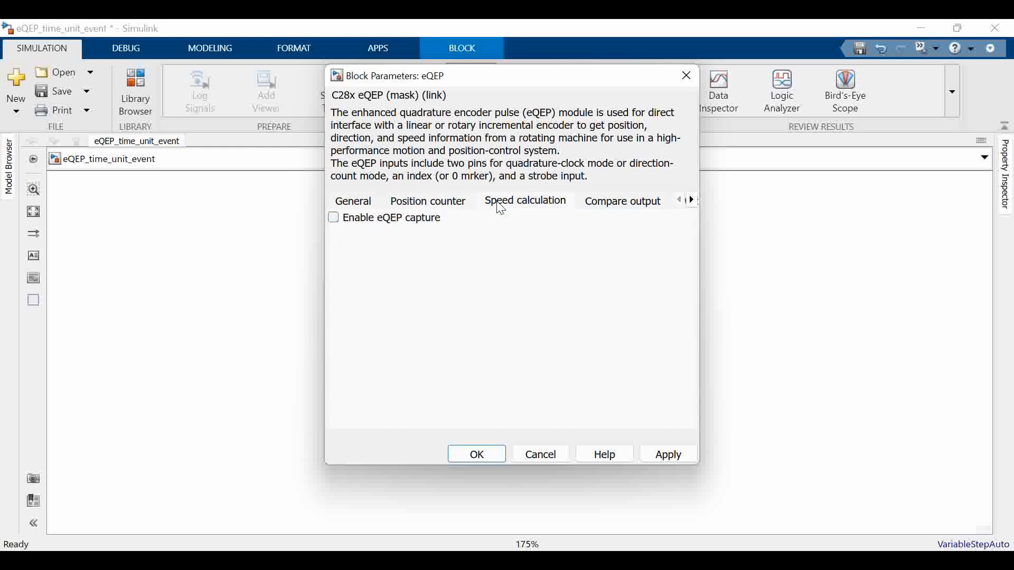
{"action": "left_click", "coordinate": [420, 225]}
{"action": "scroll", "coordinate": [503, 299], "scroll_direction": "down", "scroll_amount": 1}
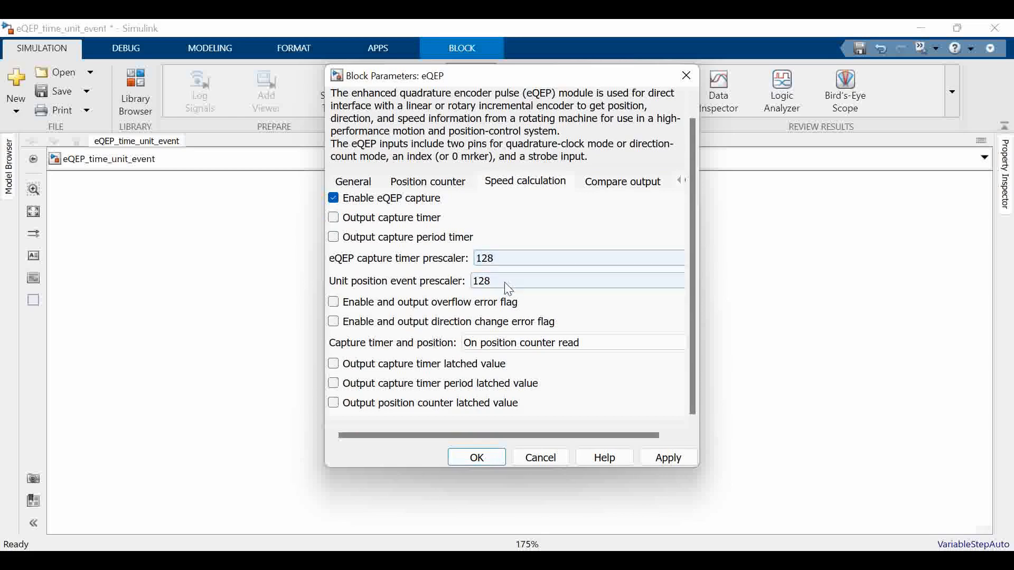
{"action": "left_click", "coordinate": [508, 291]}
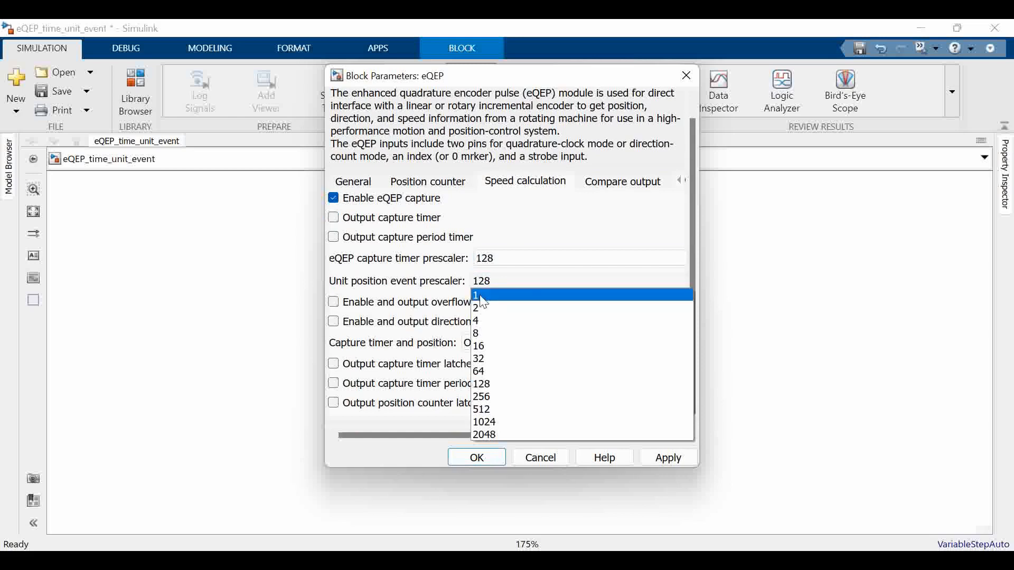
{"action": "left_click", "coordinate": [484, 296]}
{"action": "left_click", "coordinate": [543, 352]}
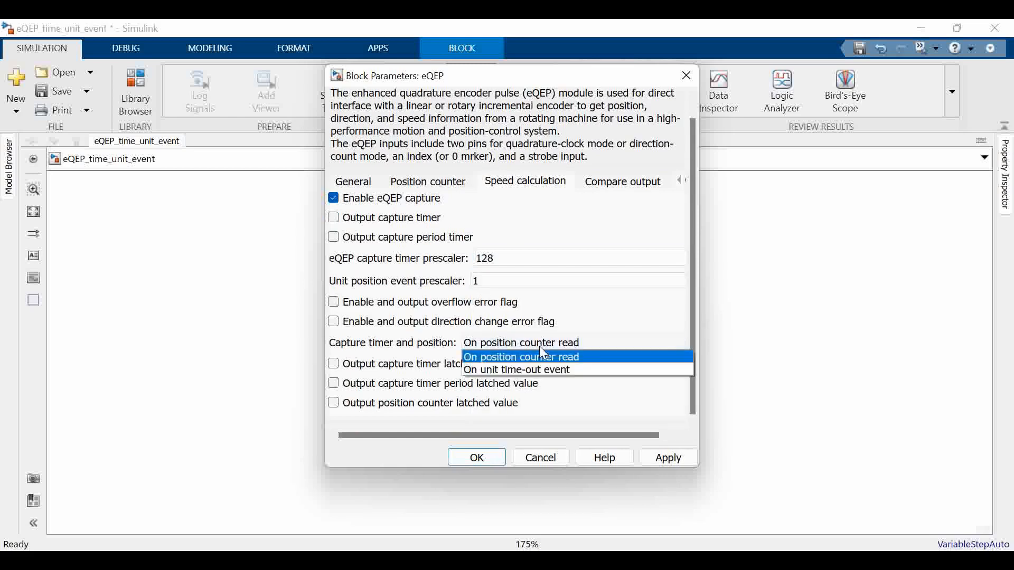
{"action": "left_click", "coordinate": [543, 369]}
{"action": "double_click", "coordinate": [538, 367]}
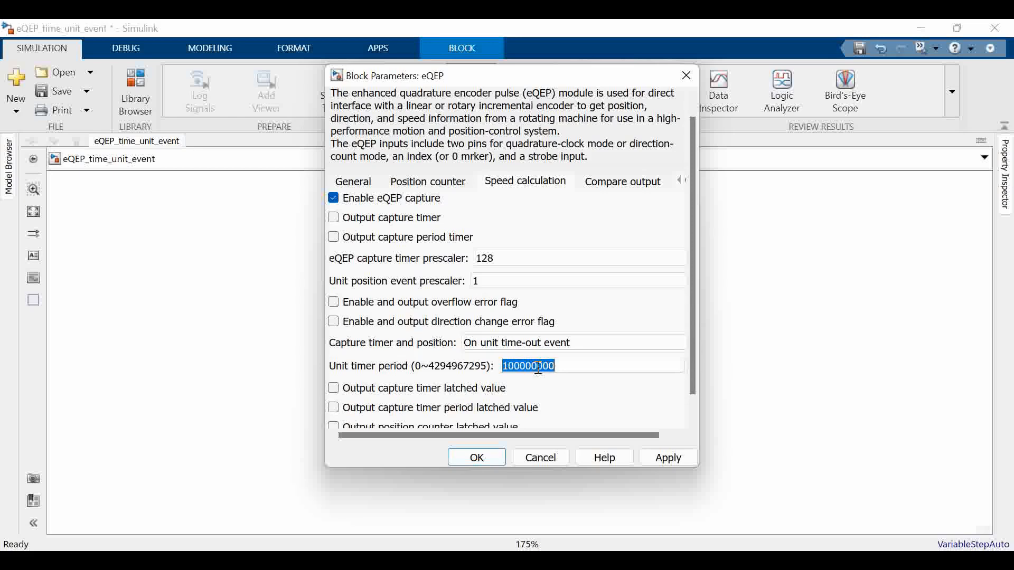
{"action": "scroll", "coordinate": [538, 367], "scroll_direction": "down", "scroll_amount": 1}
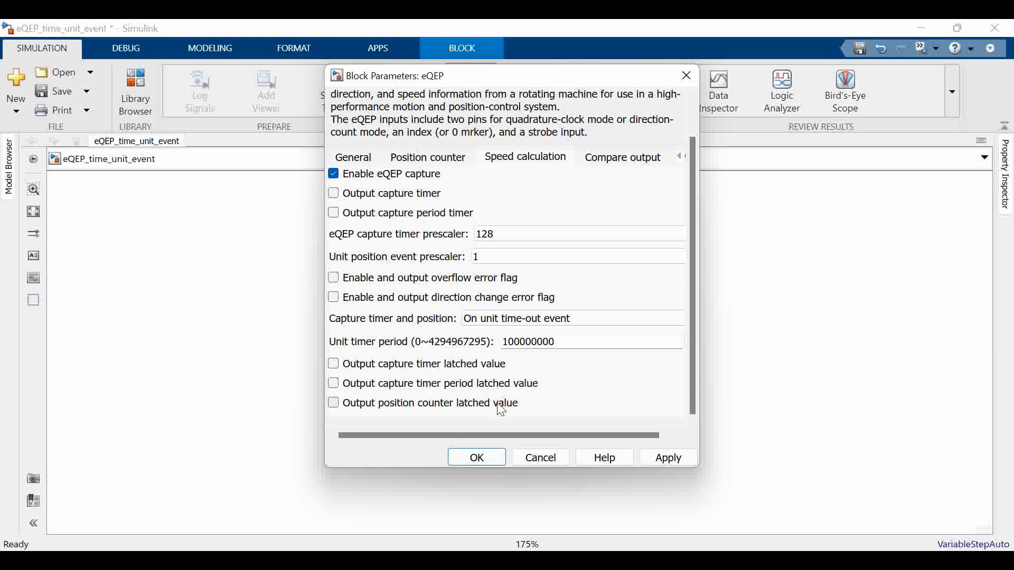
Enable the position counter latched value output, set the unit timer period to 90e6, and accept the eQEP block parameters
{"action": "left_click", "coordinate": [471, 410]}
{"action": "double_click", "coordinate": [547, 342]}
{"action": "type", "text": "90e6"}
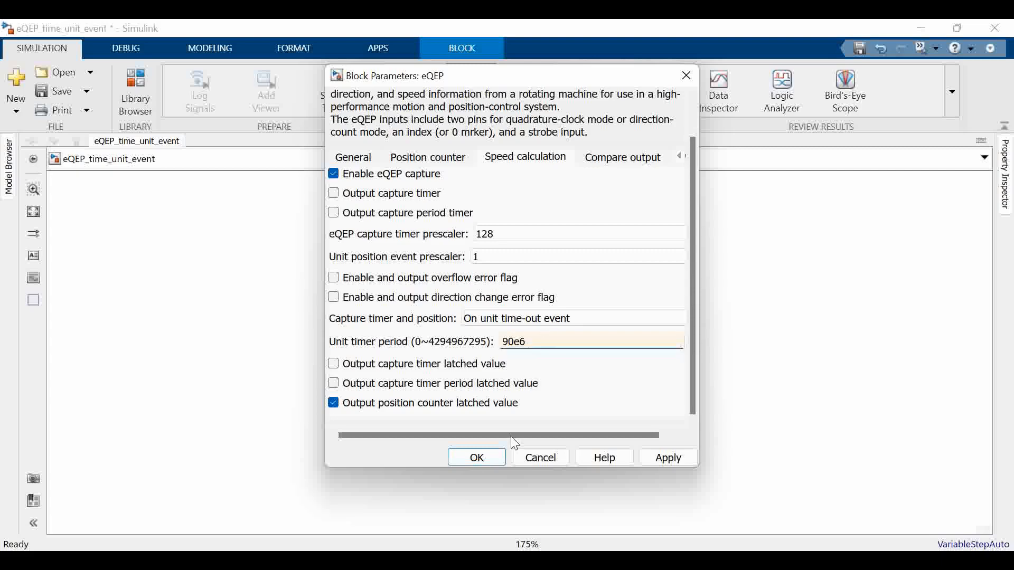
{"action": "left_click", "coordinate": [477, 456]}
{"action": "left_click", "coordinate": [542, 410]}
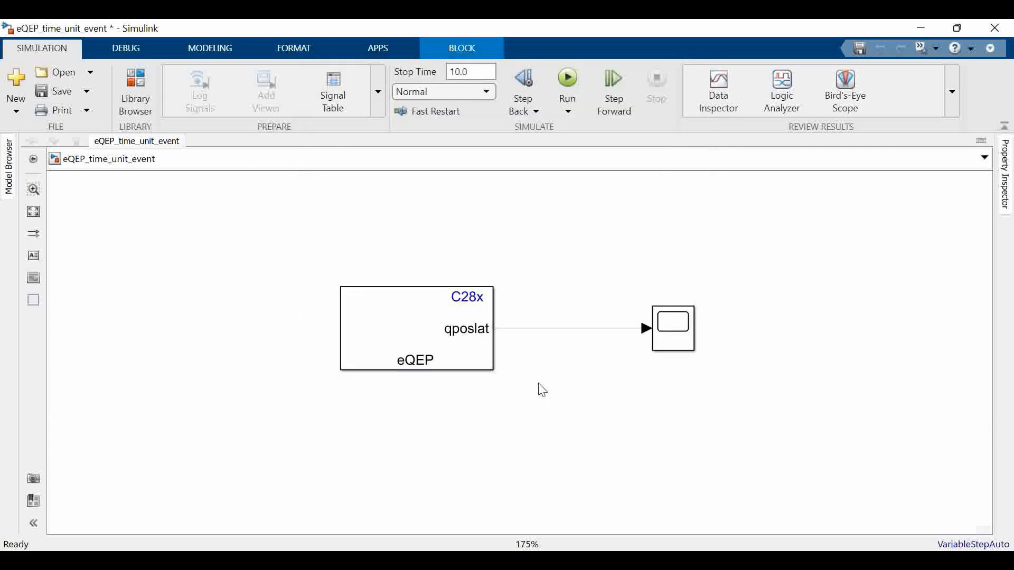
Label the signal line between the eQEP block and the Scope as pulse/s
{"action": "scroll", "coordinate": [681, 287], "scroll_direction": "up", "scroll_amount": 1}
{"action": "left_click_drag", "start_coordinate": [672, 335], "coordinate": [652, 347]}
{"action": "double_click", "coordinate": [550, 341]}
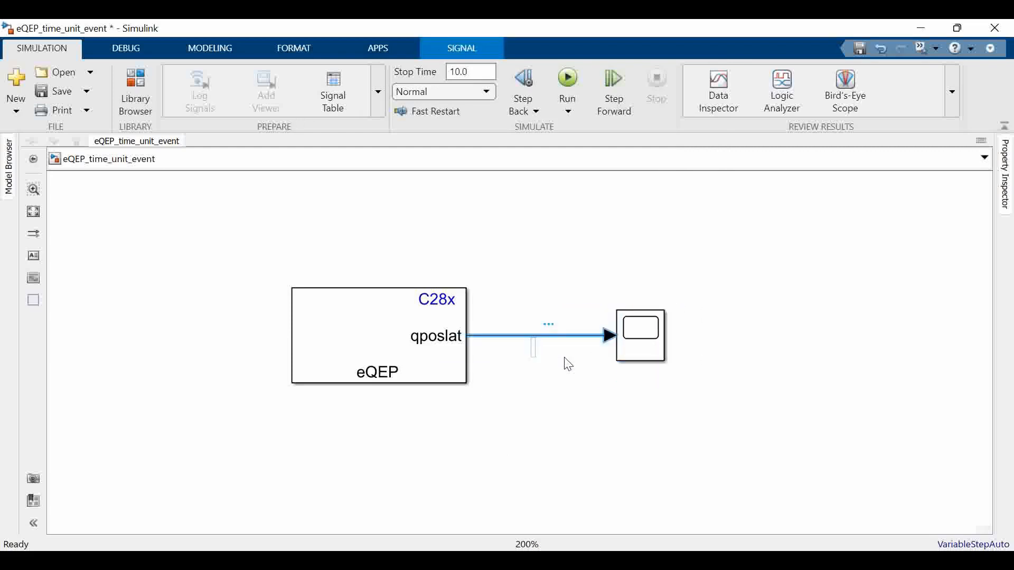
{"action": "type", "text": "pu"}
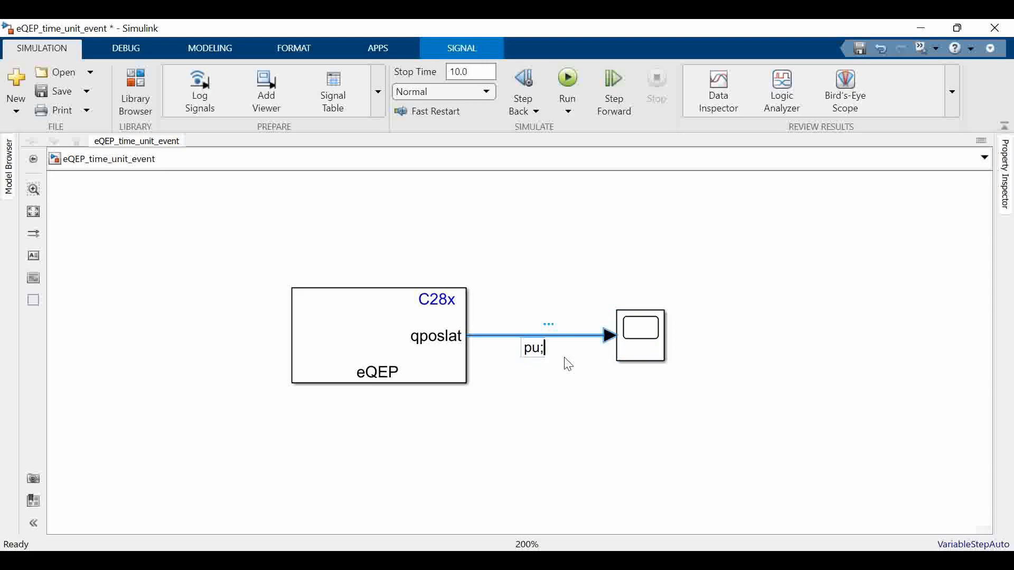
{"action": "type", "text": "lse/s"}
{"action": "left_click", "coordinate": [558, 428]}
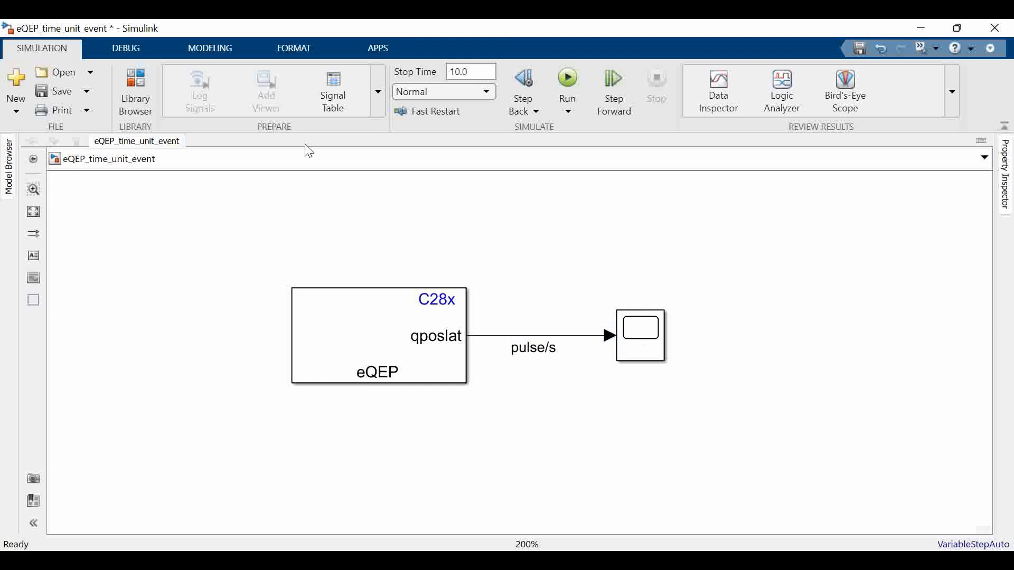
Set the model's hardware board to TI Piccolo F28069M LaunchPad in the configuration parameters
{"action": "left_click", "coordinate": [226, 49]}
{"action": "left_click", "coordinate": [403, 106]}
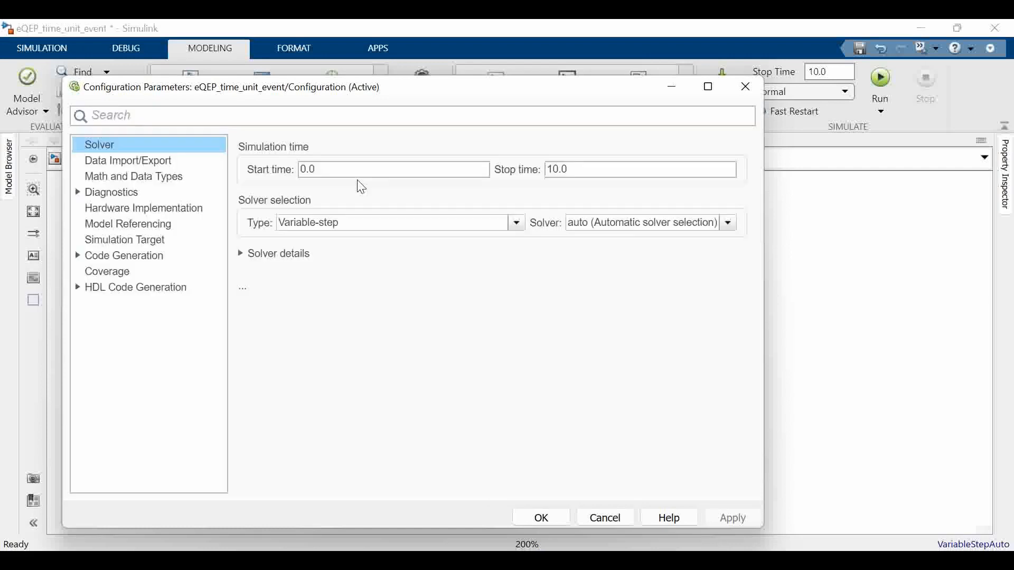
{"action": "left_click", "coordinate": [154, 211]}
{"action": "left_click", "coordinate": [486, 151]}
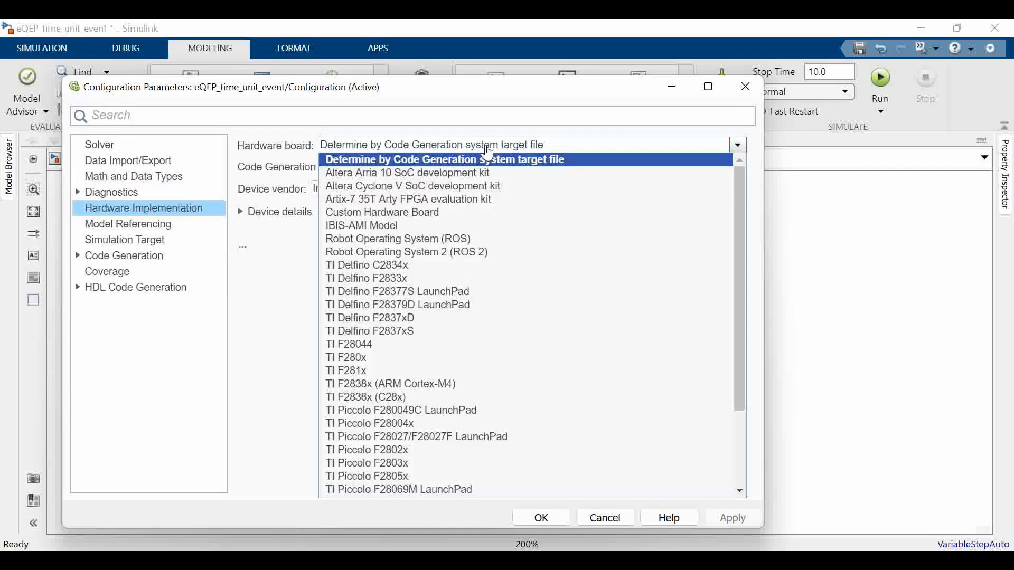
{"action": "scroll", "coordinate": [465, 370], "scroll_direction": "down", "scroll_amount": 3}
{"action": "left_click", "coordinate": [453, 389]}
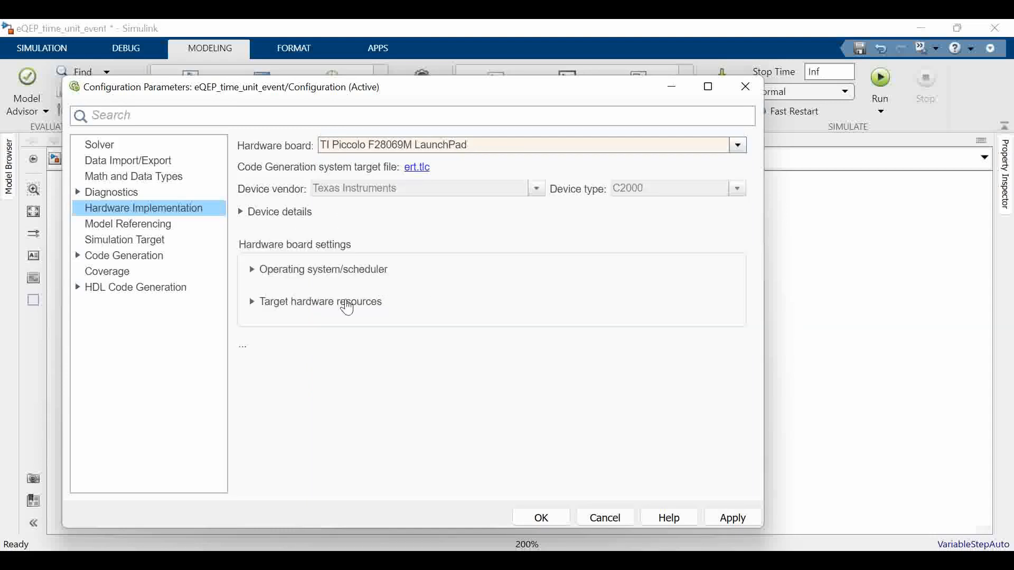
Examine the Clocking settings under the board's target hardware resources
{"action": "left_click", "coordinate": [348, 309]}
{"action": "scroll", "coordinate": [330, 199], "scroll_direction": "down", "scroll_amount": 5}
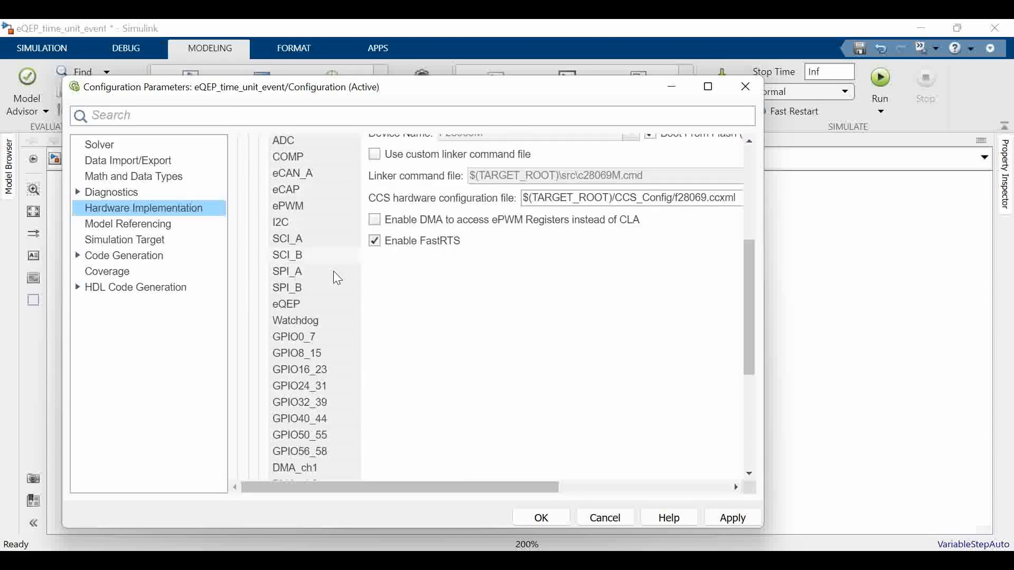
{"action": "scroll", "coordinate": [336, 275], "scroll_direction": "up", "scroll_amount": 3}
{"action": "left_click", "coordinate": [327, 206]}
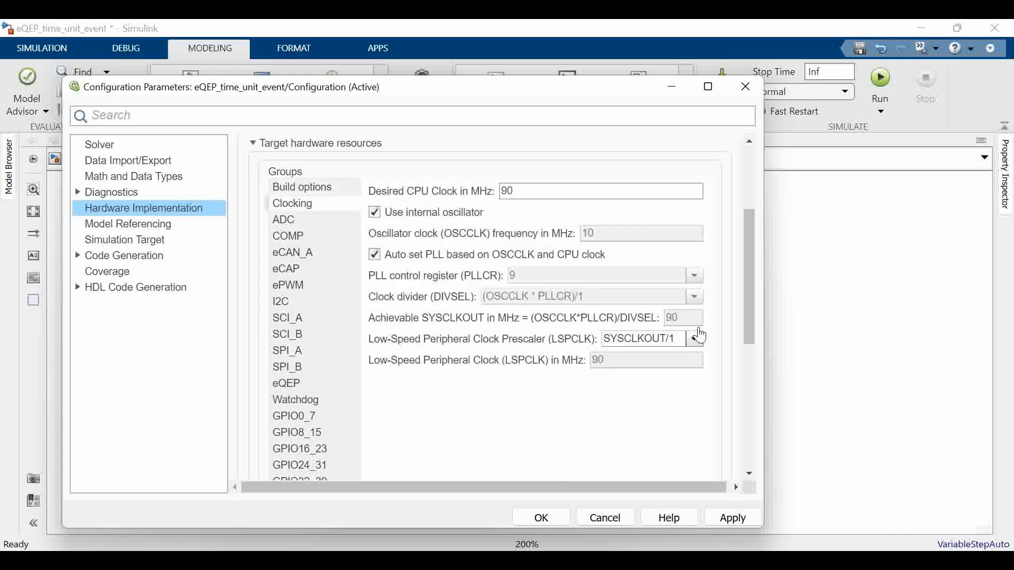
Set the External mode communication interface to serial(using xcp) in the target hardware resources
{"action": "scroll", "coordinate": [326, 361], "scroll_direction": "down", "scroll_amount": 10}
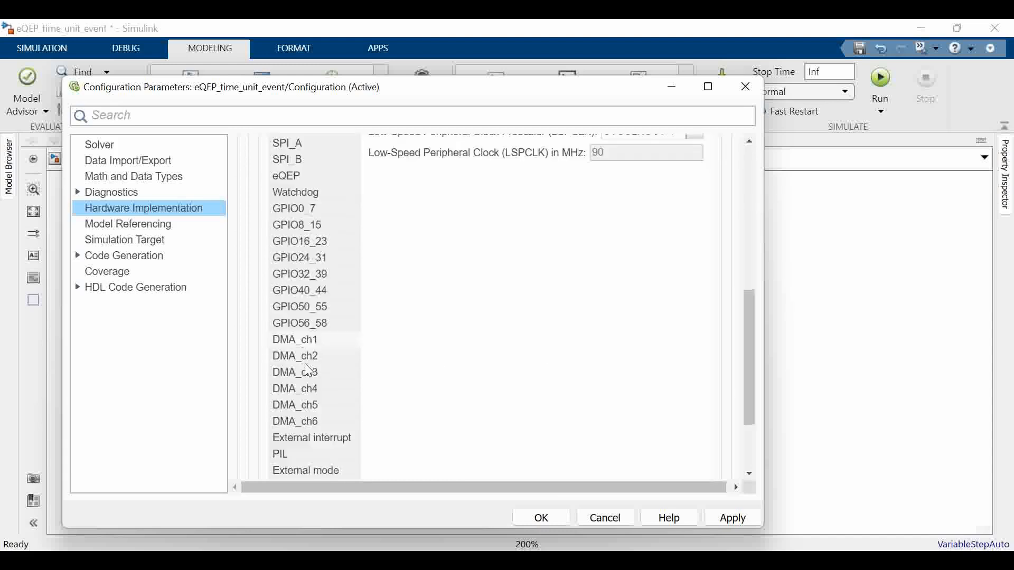
{"action": "left_click", "coordinate": [325, 361]}
{"action": "scroll", "coordinate": [584, 333], "scroll_direction": "up", "scroll_amount": 10}
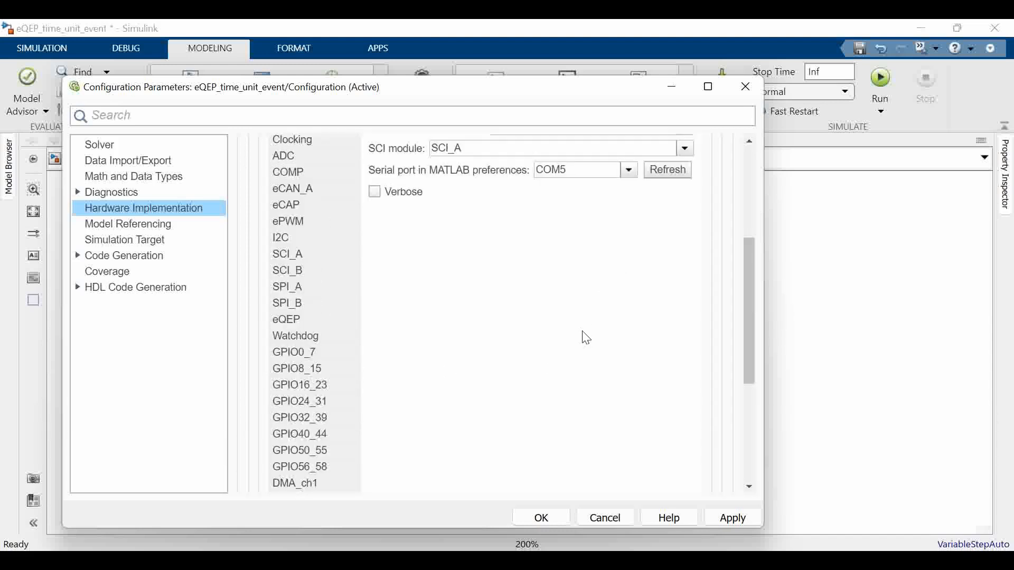
{"action": "left_click", "coordinate": [551, 349]}
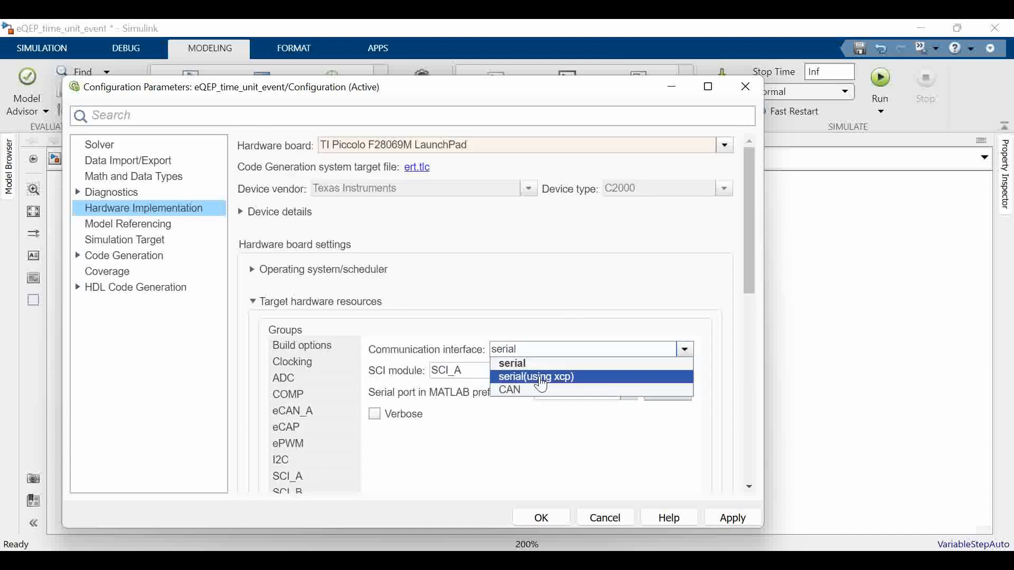
{"action": "left_click", "coordinate": [539, 378]}
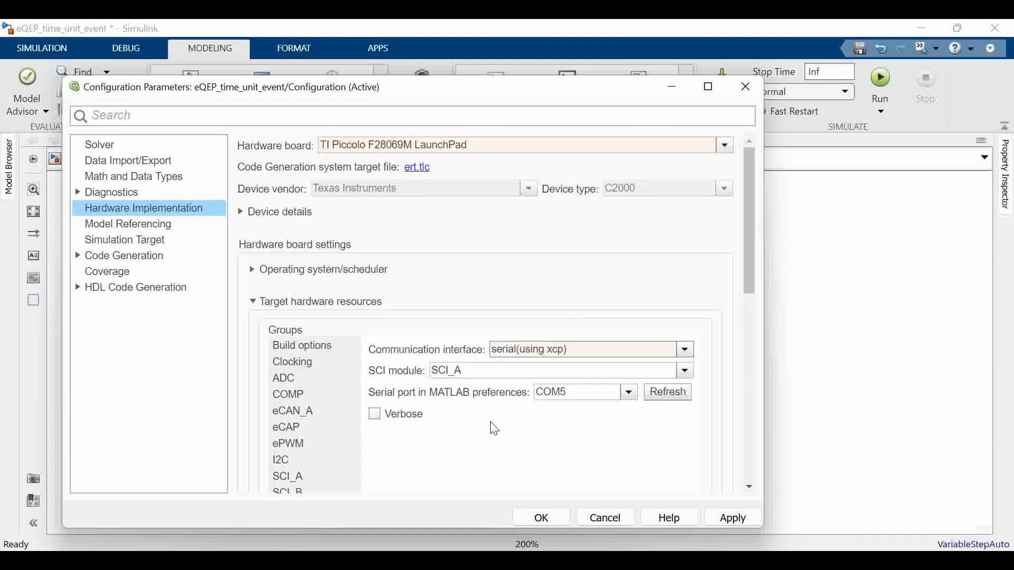
{"action": "scroll", "coordinate": [496, 430], "scroll_direction": "down", "scroll_amount": 5}
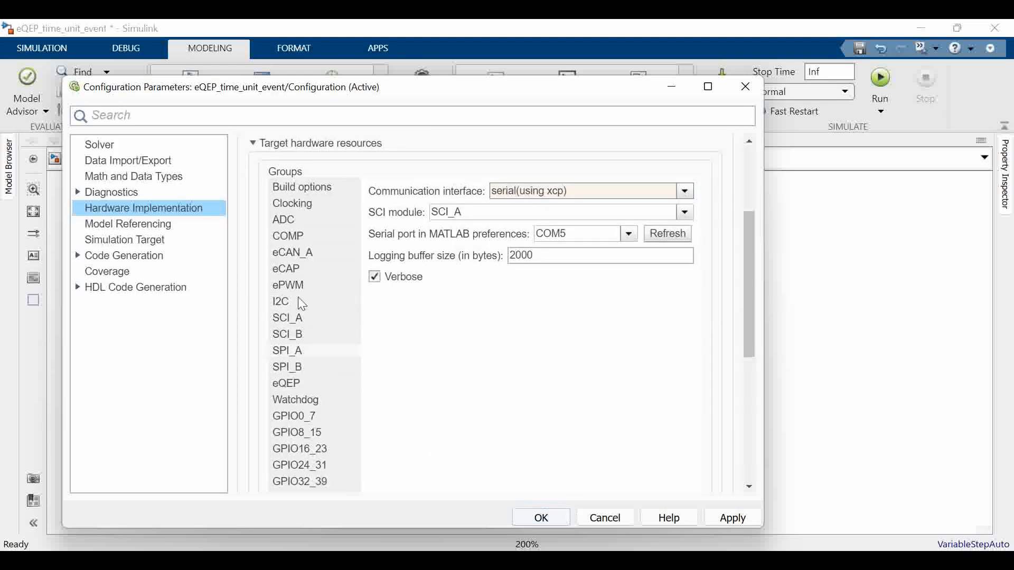
Set the solver's fixed-step size to 0.01 and accept the configuration parameters
{"action": "left_click", "coordinate": [154, 147]}
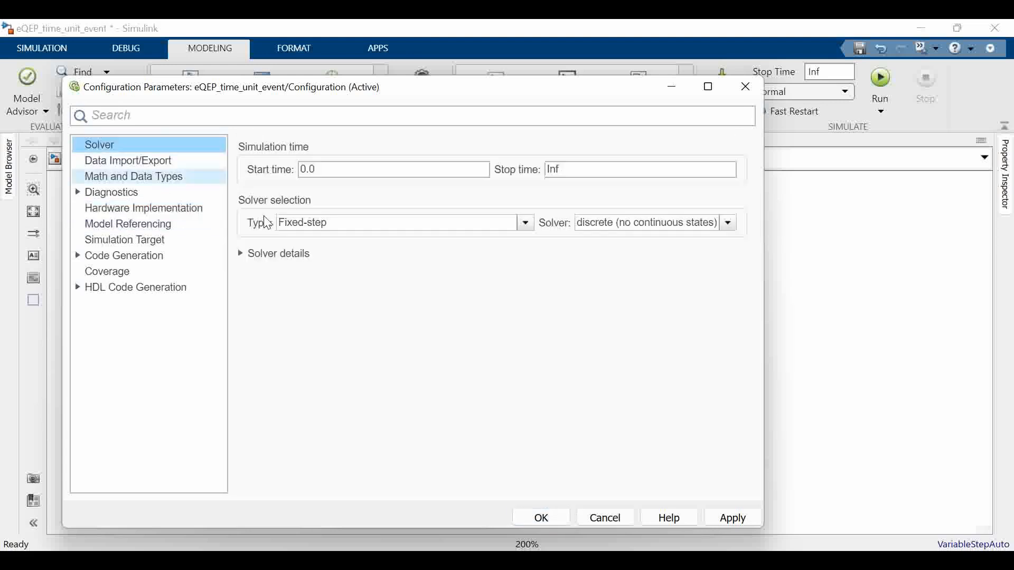
{"action": "left_click", "coordinate": [267, 256]}
{"action": "double_click", "coordinate": [533, 285]}
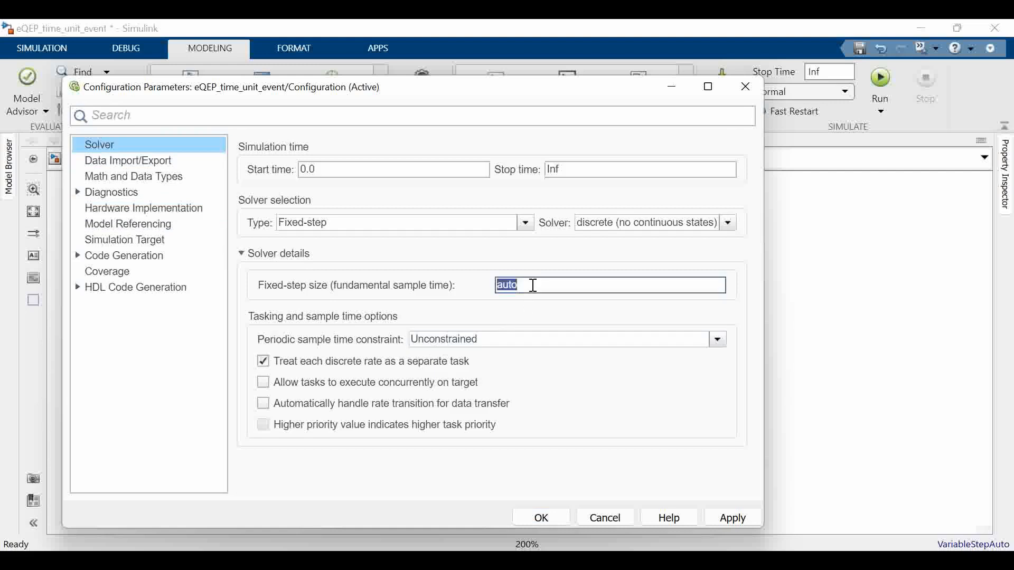
{"action": "key", "text": "Delete"}
{"action": "key", "text": "BackSpace"}
{"action": "key", "text": "BackSpace"}
{"action": "type", "text": "0.01"}
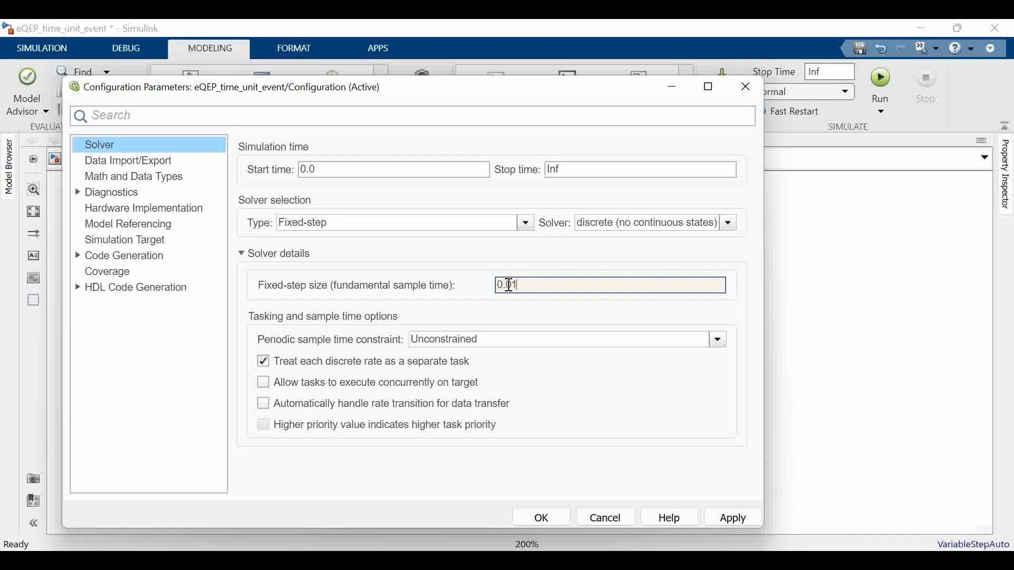
{"action": "left_click", "coordinate": [544, 518]}
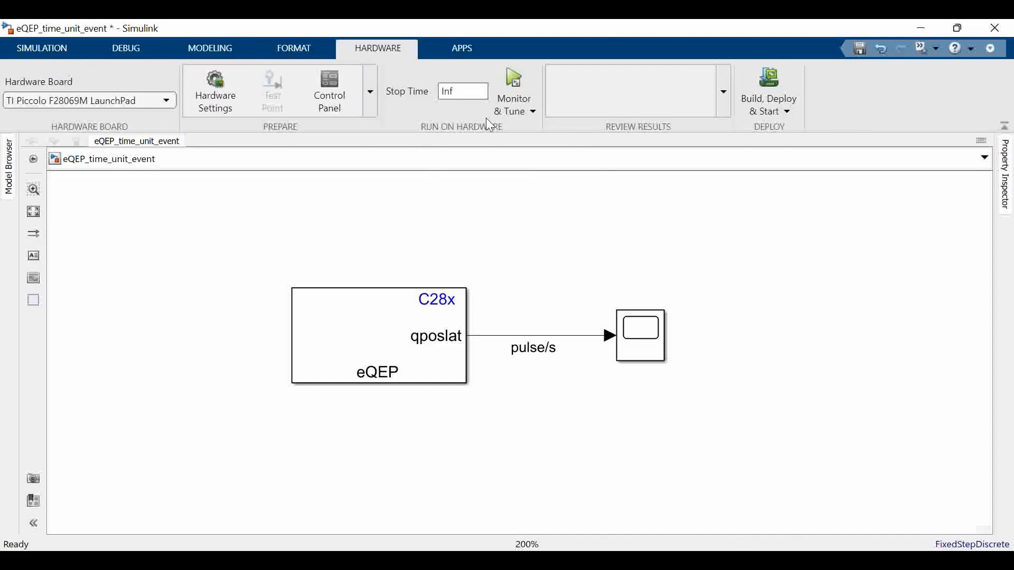
Run the model on the board with Monitor & Tune and check the build log in the Diagnostic Viewer
{"action": "left_click", "coordinate": [515, 75]}
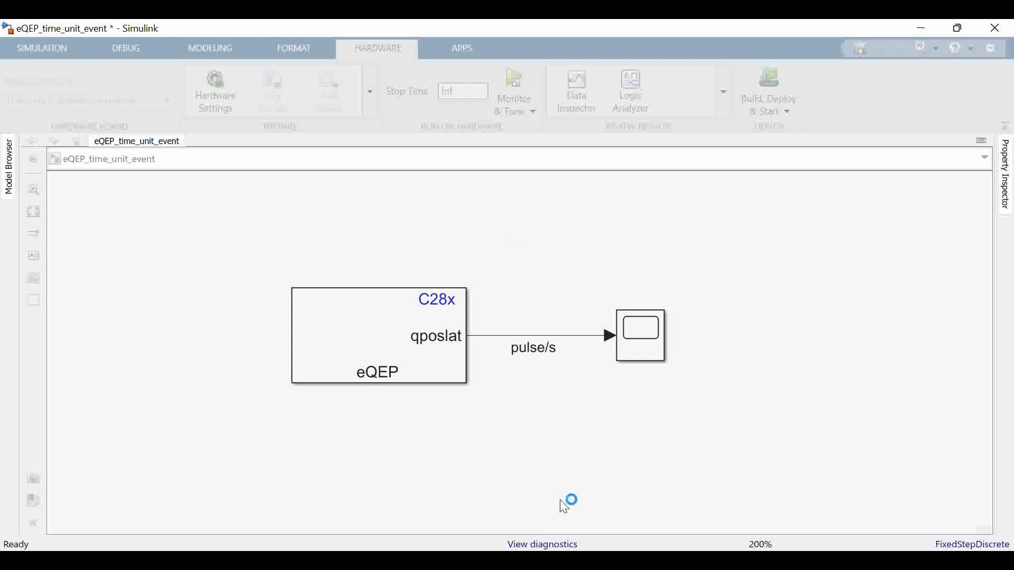
{"action": "left_click", "coordinate": [572, 545]}
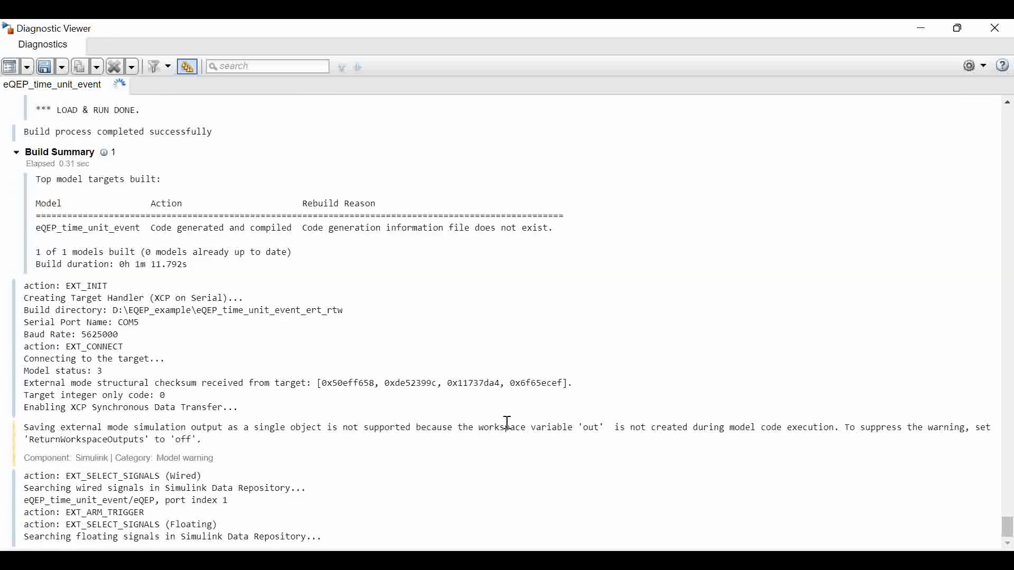
{"action": "left_click", "coordinate": [926, 28]}
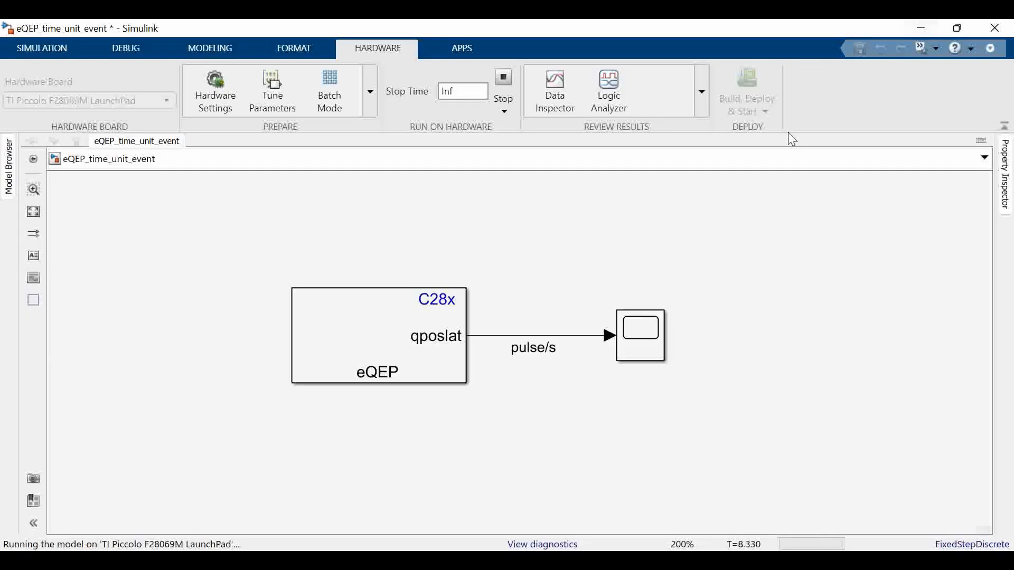
Open the Scope and arrange it beside the oscilloscope software, with the Calculator over the oscilloscope window
{"action": "left_click", "coordinate": [652, 330]}
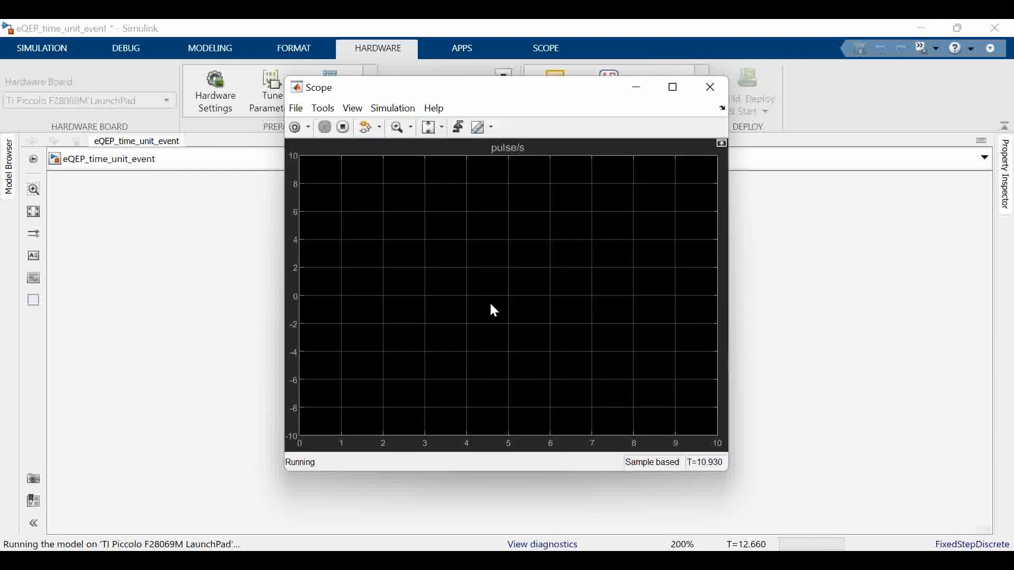
{"action": "left_click_drag", "start_coordinate": [562, 99], "coordinate": [354, 125]}
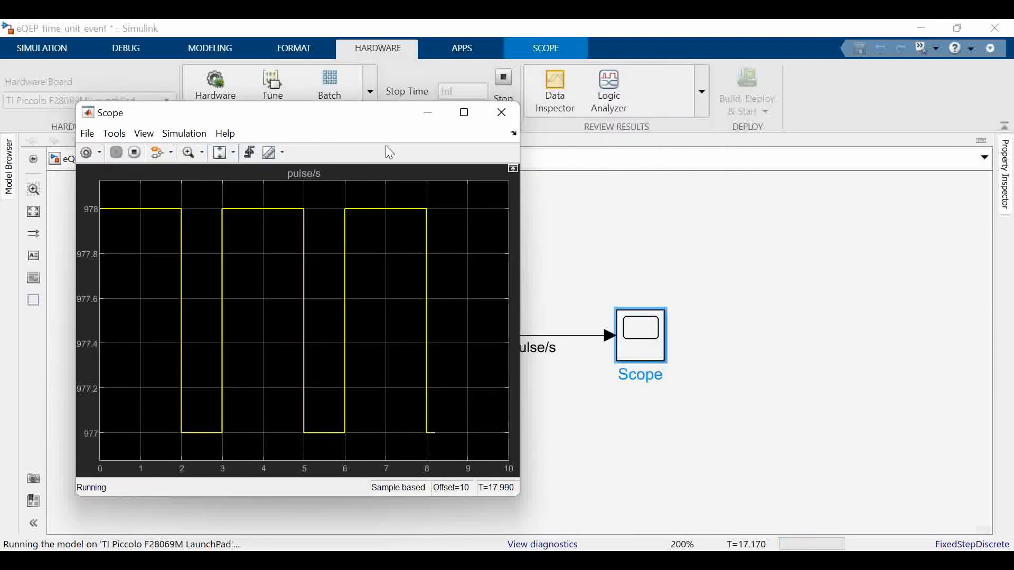
{"action": "left_click_drag", "start_coordinate": [370, 126], "coordinate": [336, 122]}
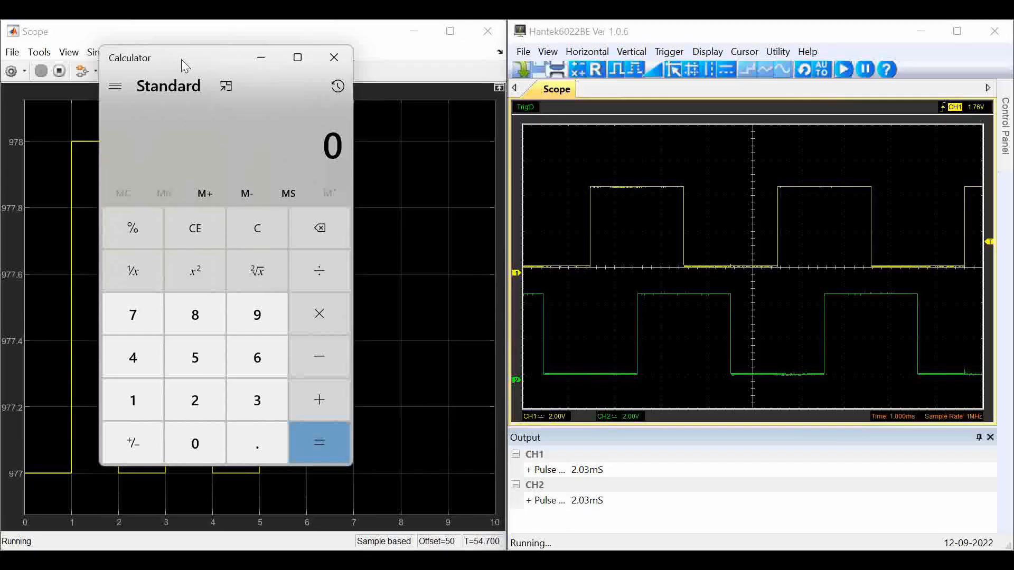
{"action": "left_click_drag", "start_coordinate": [182, 59], "coordinate": [732, 110]}
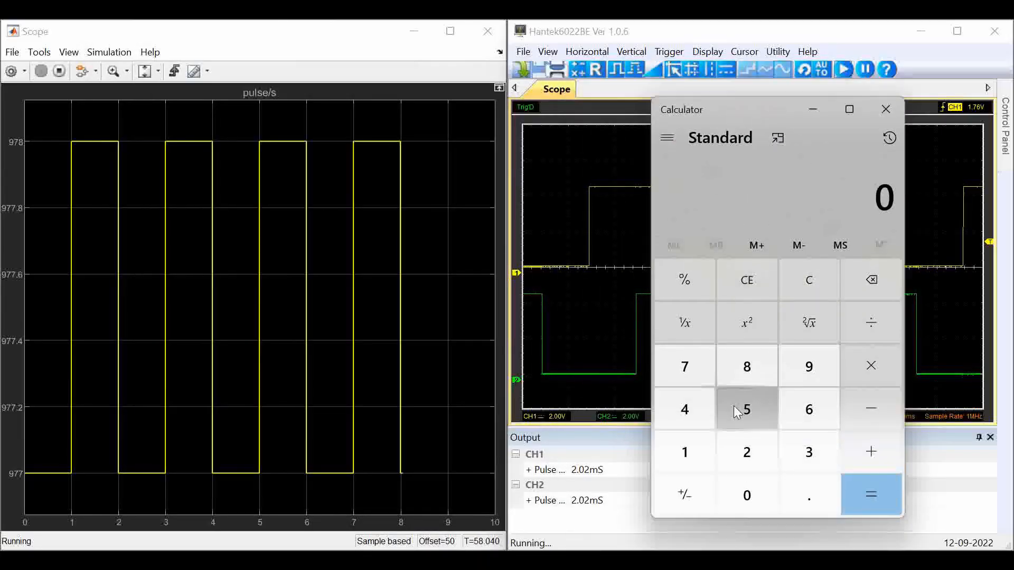
{"action": "left_click", "coordinate": [710, 453]}
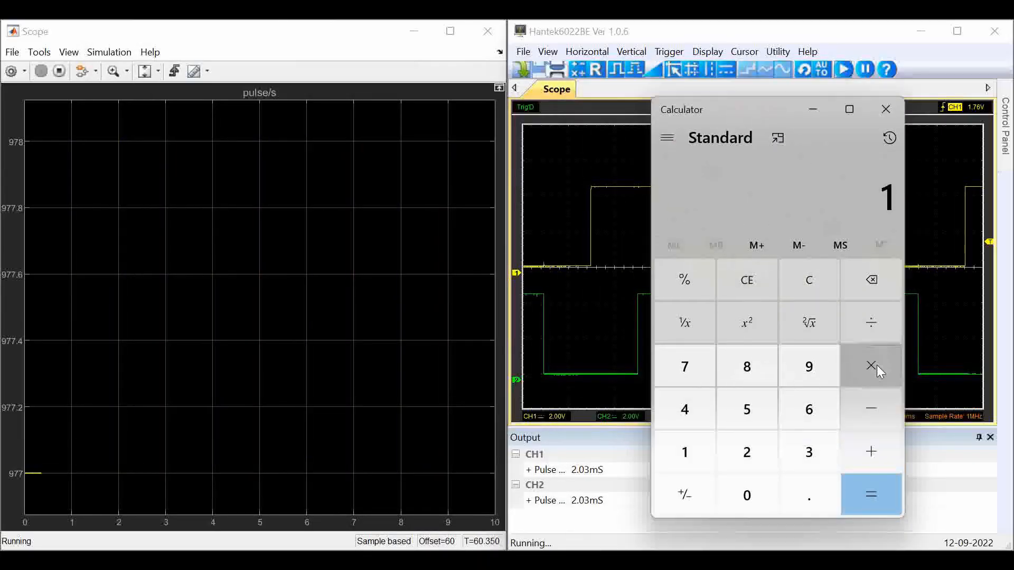
{"action": "left_click", "coordinate": [691, 323]}
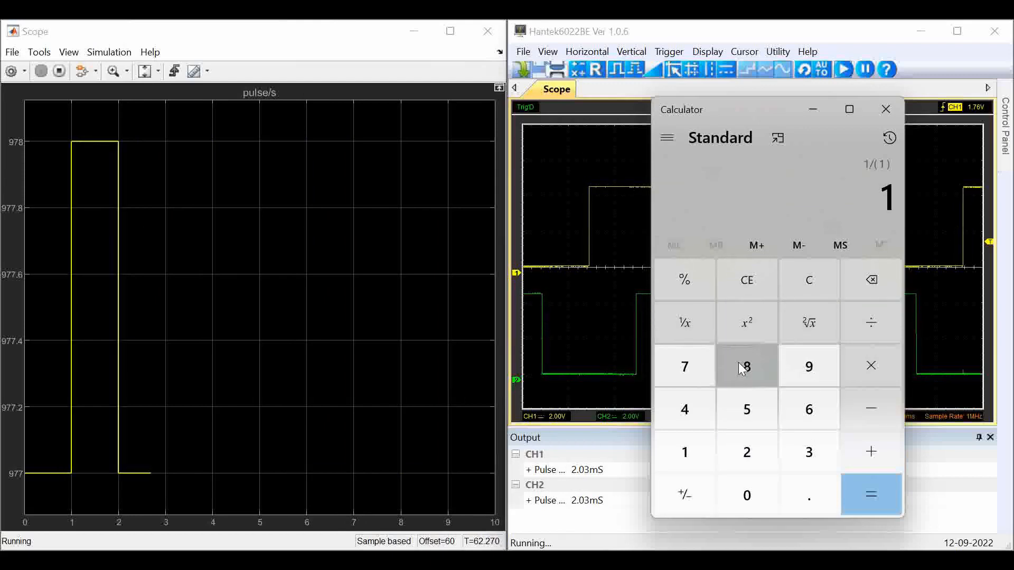
{"action": "left_click", "coordinate": [750, 272]}
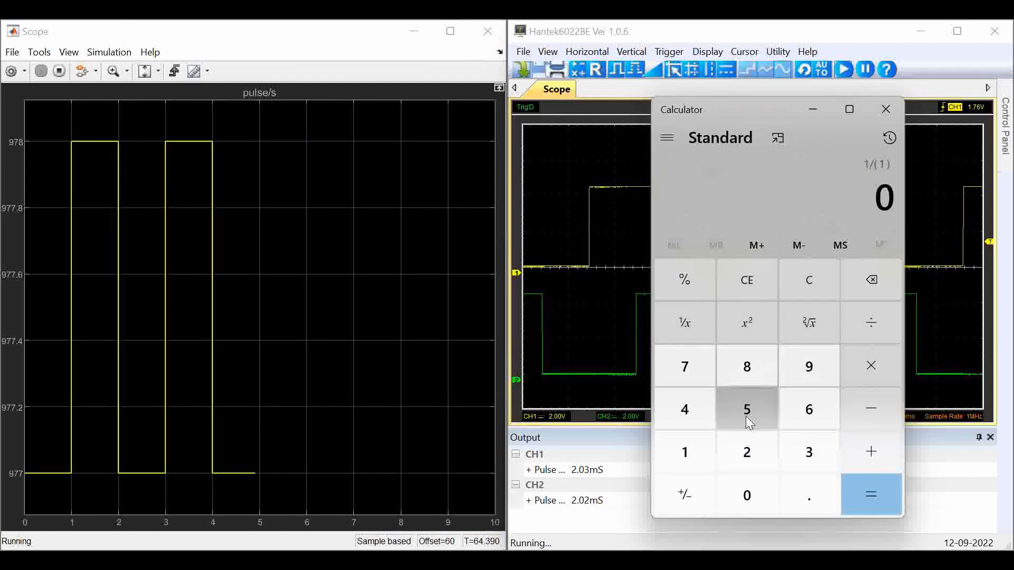
Calculate the time per count as 1 ÷ 978 in the Calculator
{"action": "left_click", "coordinate": [689, 460]}
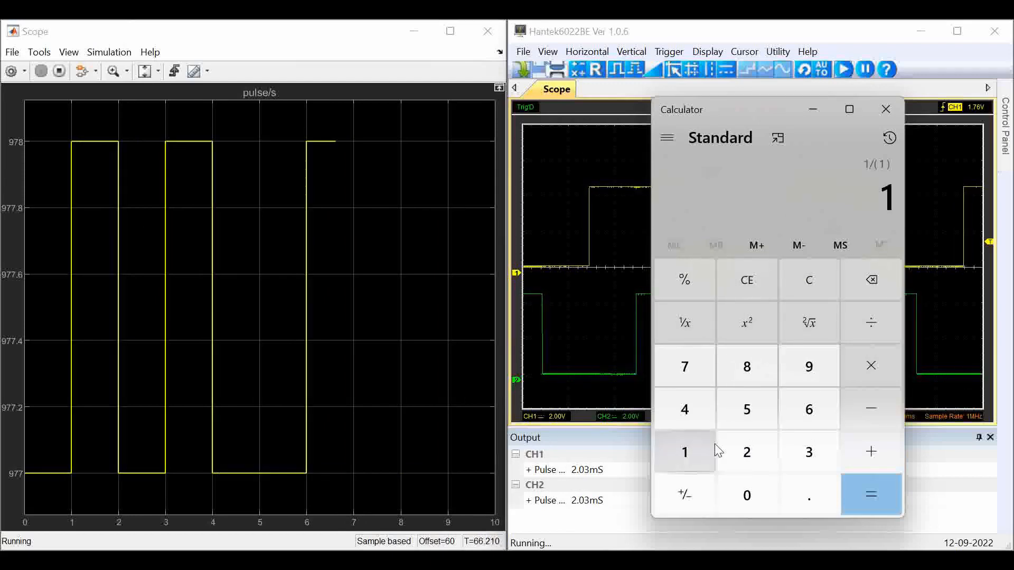
{"action": "left_click", "coordinate": [866, 323]}
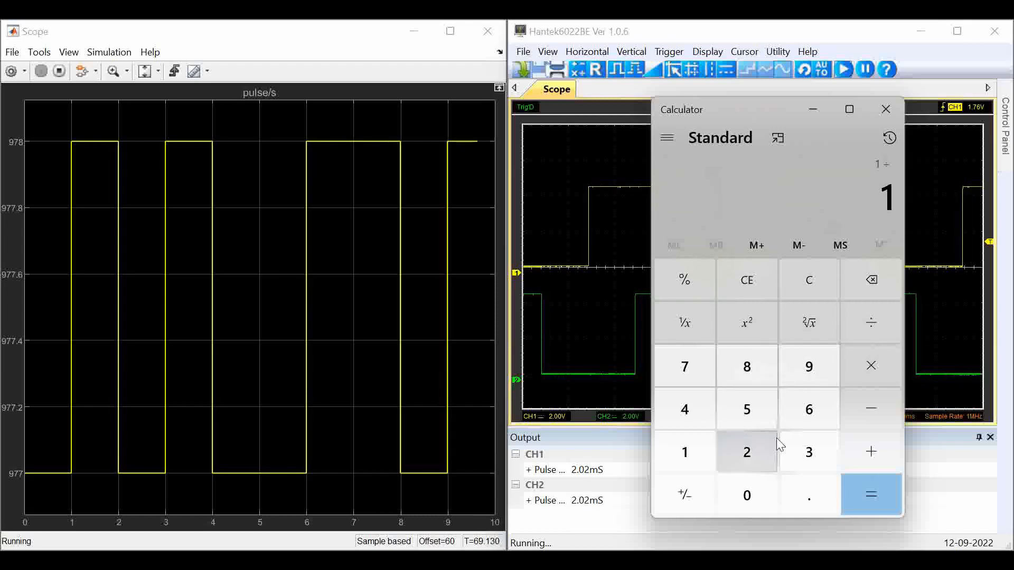
{"action": "left_click", "coordinate": [816, 373]}
{"action": "left_click", "coordinate": [689, 370]}
{"action": "left_click", "coordinate": [745, 368]}
{"action": "left_click", "coordinate": [867, 499]}
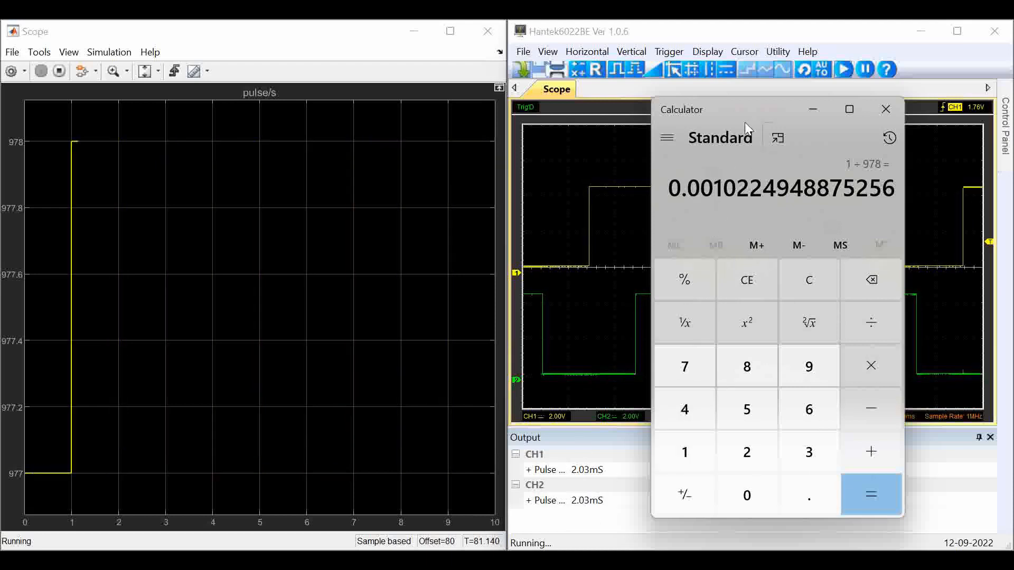
Move the Calculator clear of the oscilloscope waveform and multiply the time per count by 4
{"action": "left_click_drag", "start_coordinate": [787, 109], "coordinate": [841, 106]}
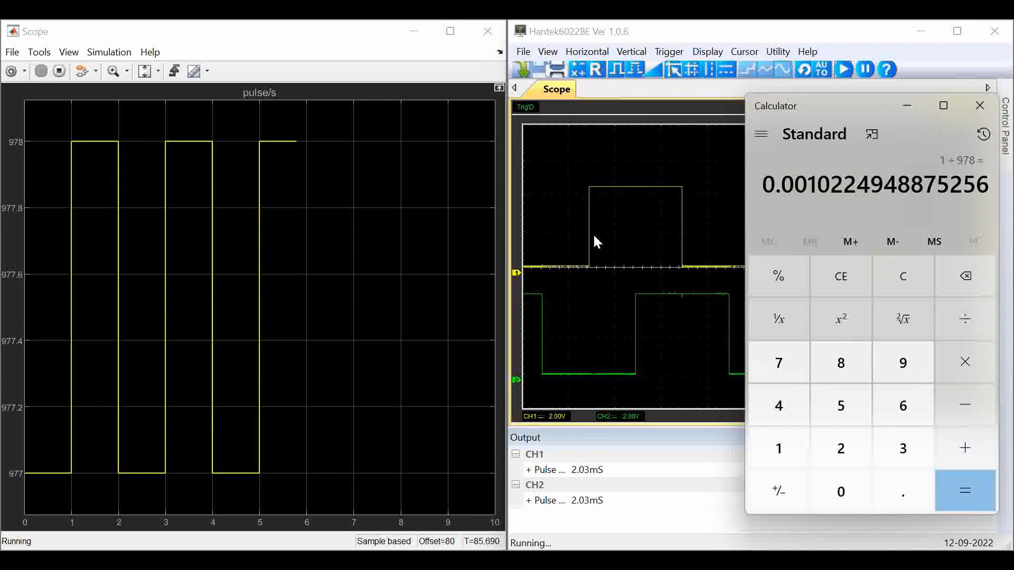
{"action": "left_click", "coordinate": [945, 362]}
{"action": "left_click", "coordinate": [779, 405]}
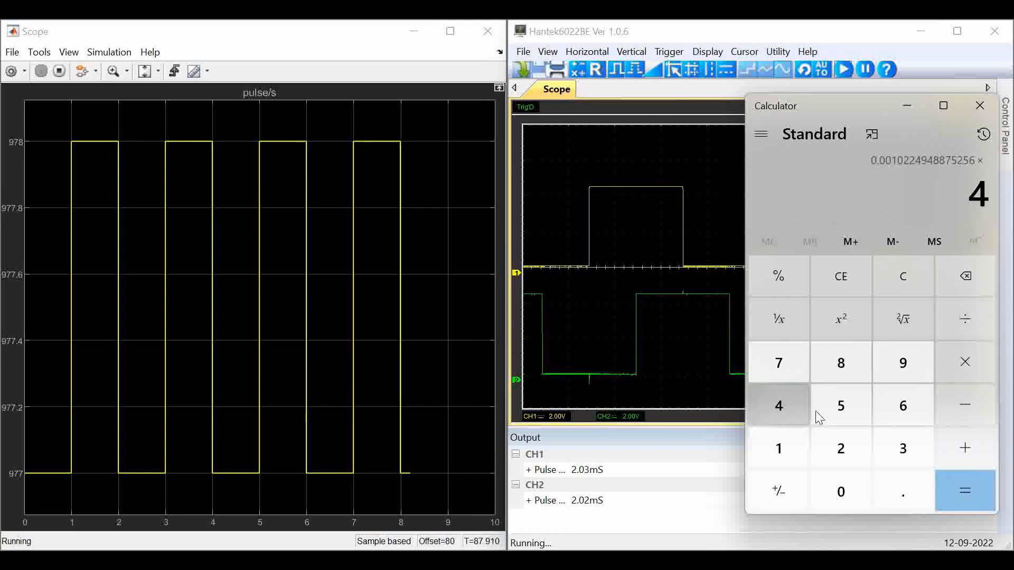
{"action": "left_click", "coordinate": [965, 490]}
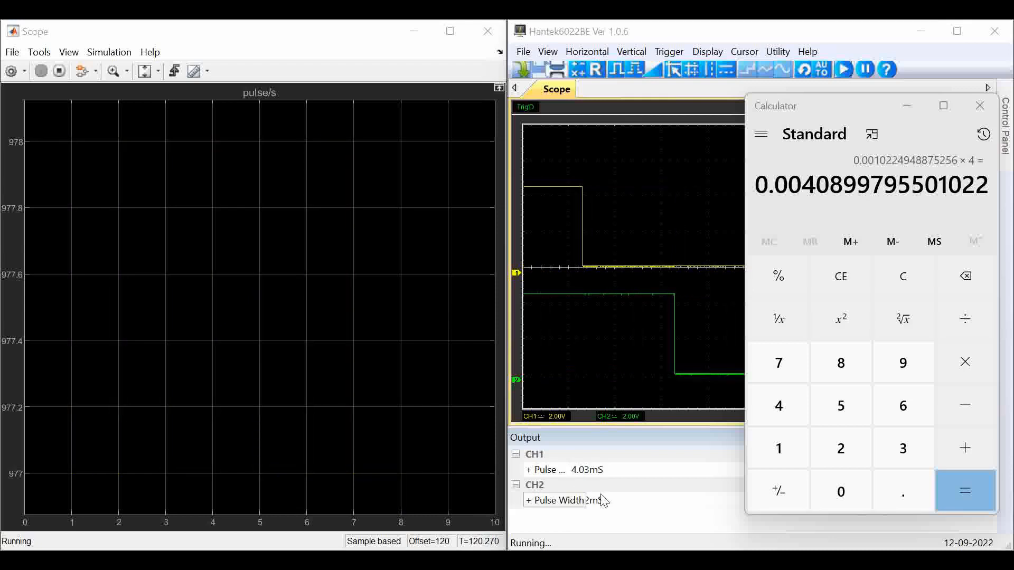
Rescale the Scope's vertical axis to the new signal level and calculate 1 ÷ 493 in the Calculator
{"action": "left_click", "coordinate": [144, 71]}
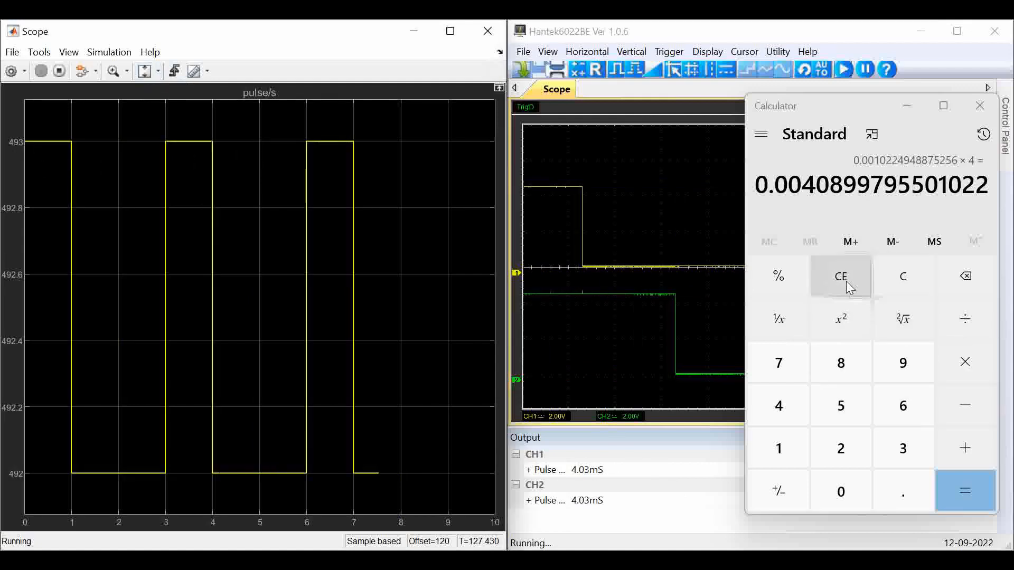
{"action": "left_click", "coordinate": [903, 276]}
{"action": "left_click", "coordinate": [797, 452]}
{"action": "left_click", "coordinate": [965, 319]}
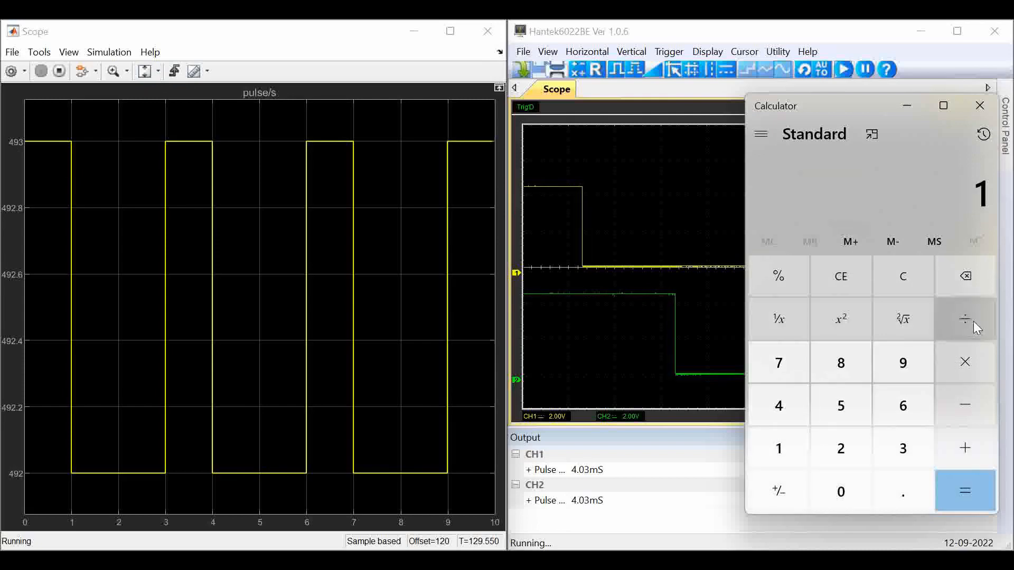
{"action": "left_click", "coordinate": [795, 406]}
{"action": "left_click", "coordinate": [903, 362]}
{"action": "left_click", "coordinate": [902, 447]}
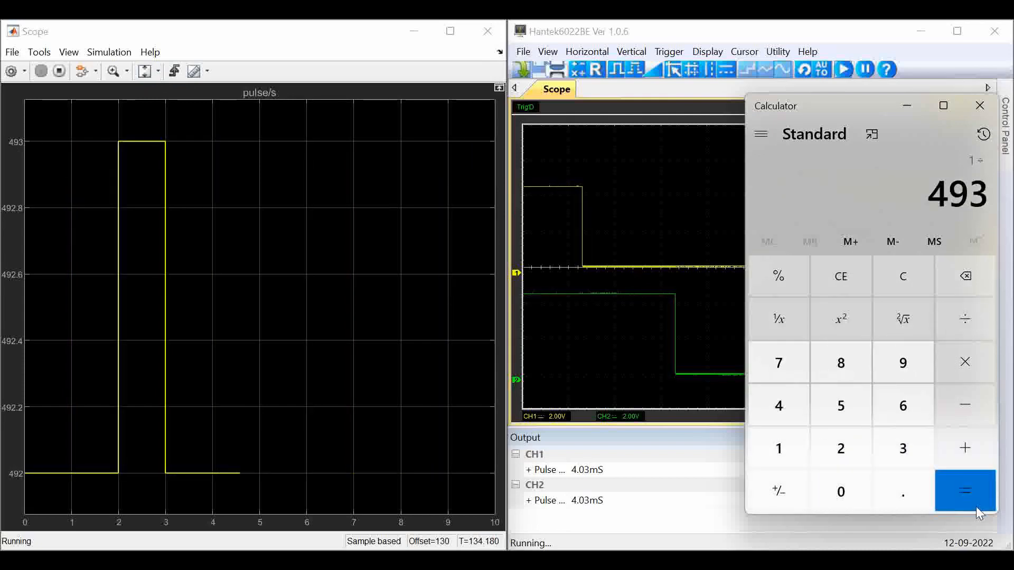
{"action": "left_click", "coordinate": [963, 506]}
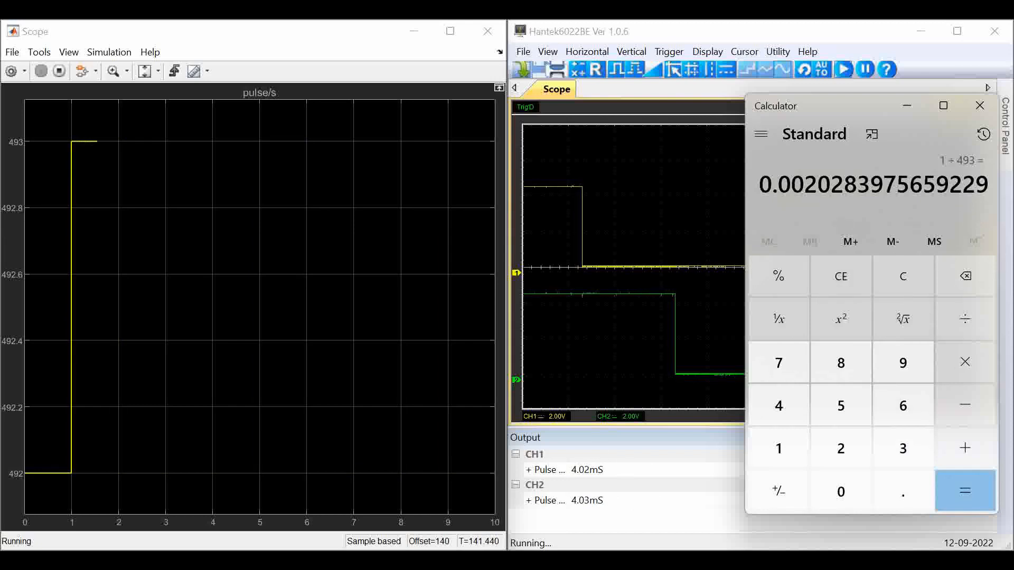
Multiply the result of 1 ÷ 493 by 4 to get the encoder signal period
{"action": "left_click", "coordinate": [966, 362]}
{"action": "left_click", "coordinate": [792, 420]}
{"action": "left_click", "coordinate": [959, 488]}
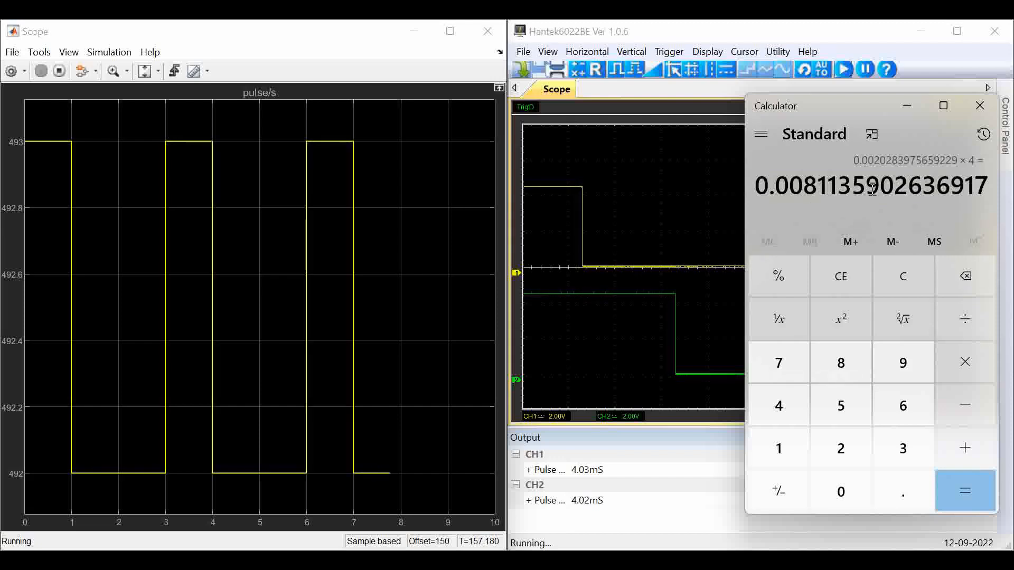
Stop the model running on the board and open the Scope's axis scaling options
{"action": "left_click", "coordinate": [60, 79]}
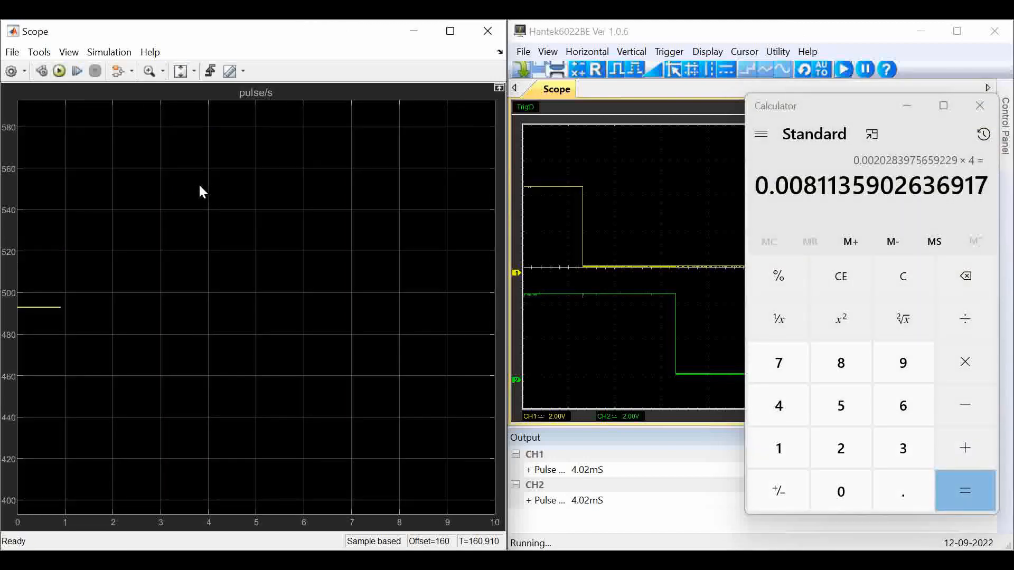
{"action": "left_click", "coordinate": [193, 72]}
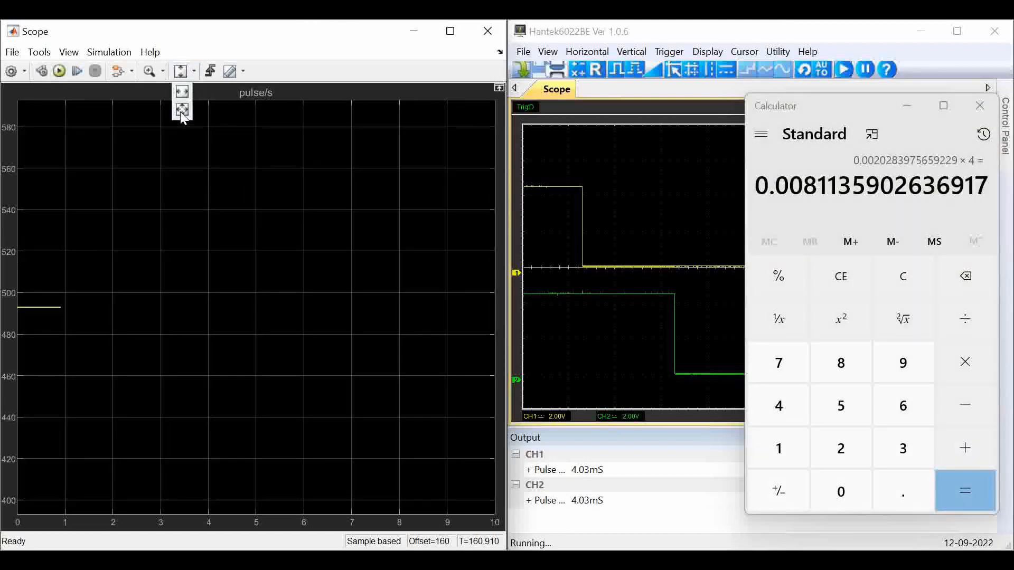